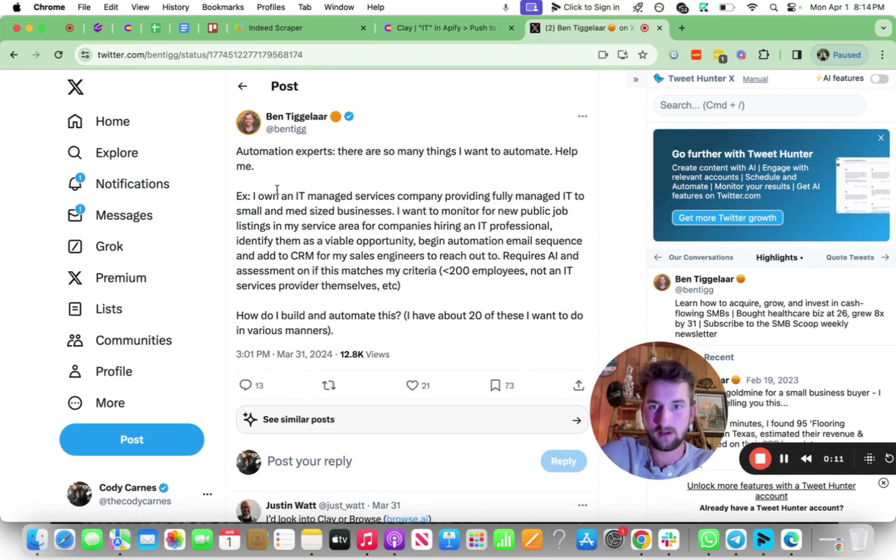
# Step: Highlight the tweet's text, the phrase 'email sequence' and its example paragraph, then raise the volume
pyautogui.moveTo(236, 151); pyautogui.dragTo(359, 328)
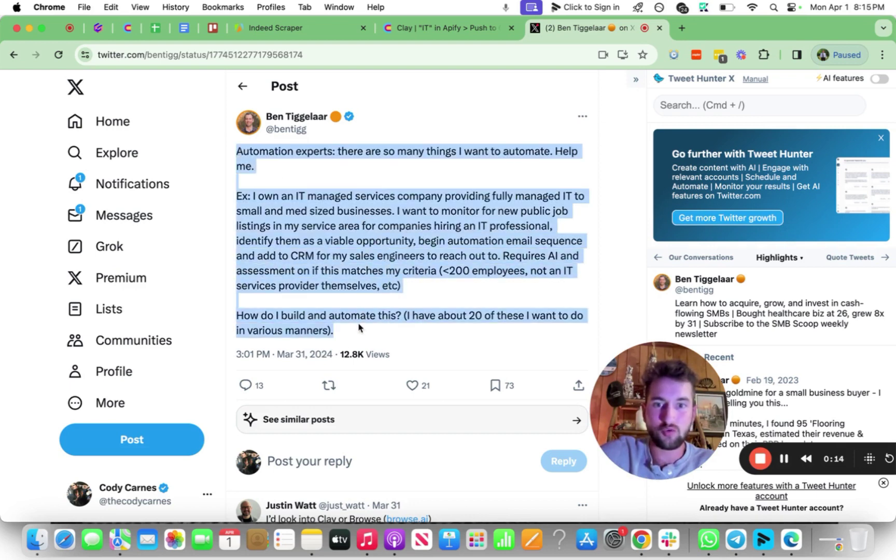
pyautogui.click(358, 329)
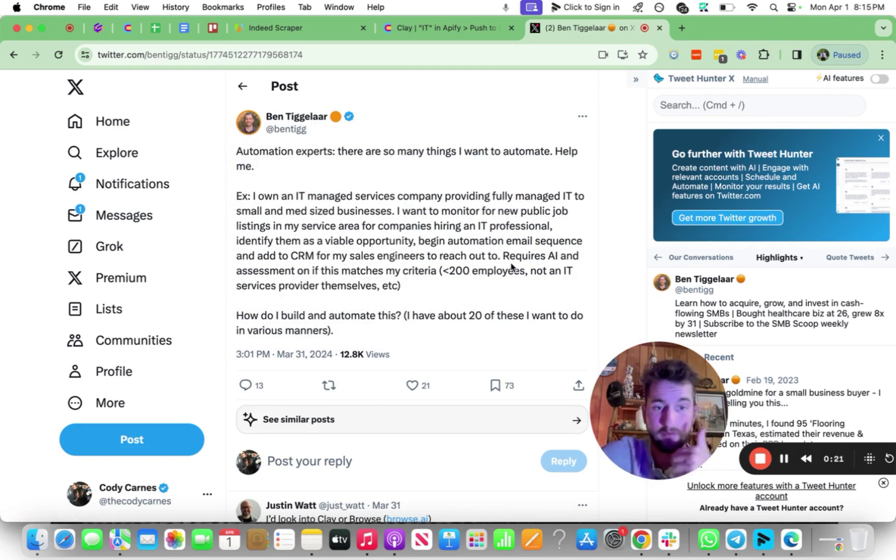
pyautogui.moveTo(507, 240); pyautogui.dragTo(576, 241)
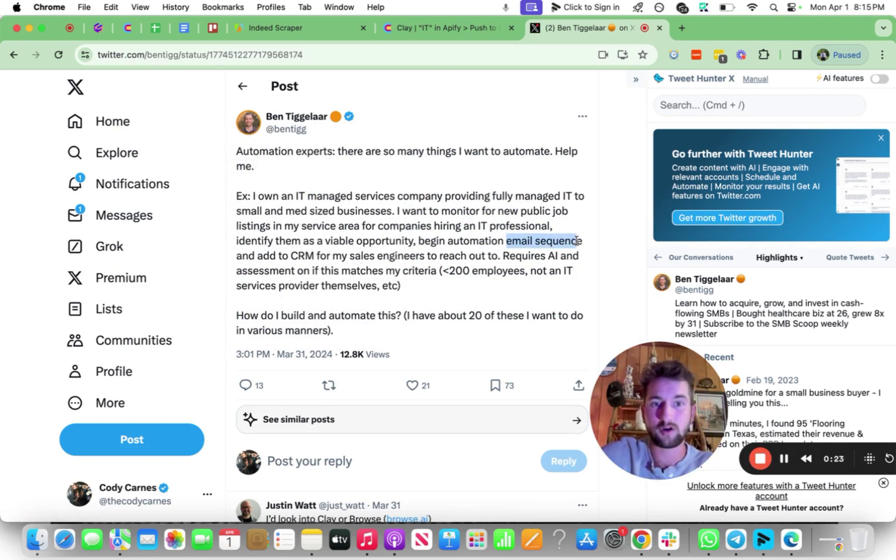
pyautogui.click(305, 256)
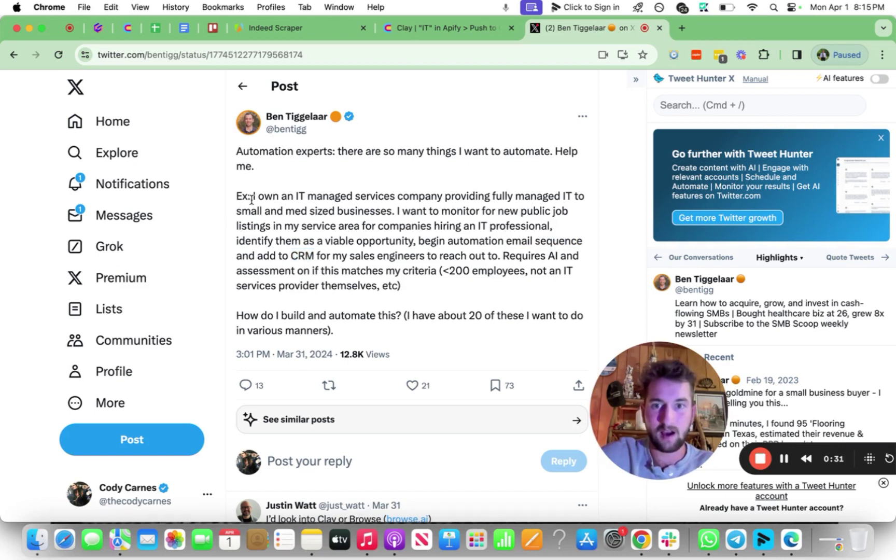
pyautogui.moveTo(251, 197); pyautogui.dragTo(433, 286)
pyautogui.click(429, 284)
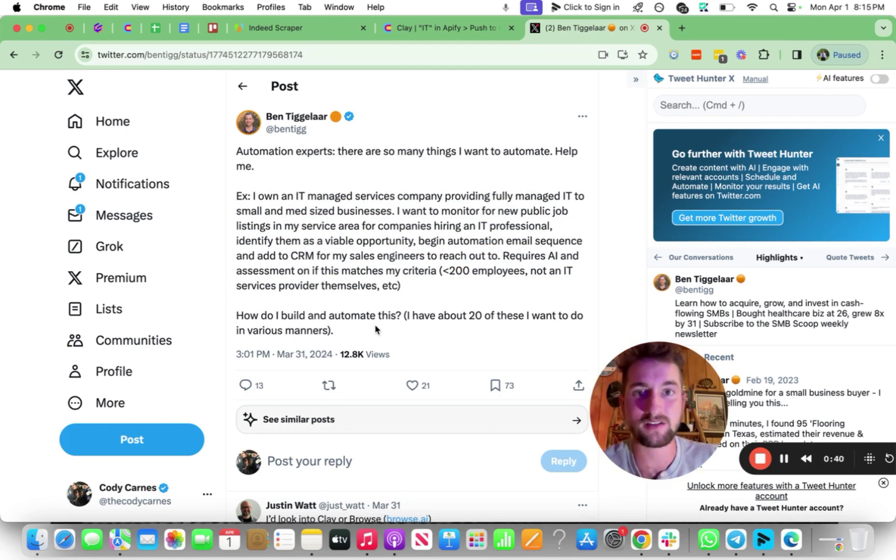
pyautogui.press('XF86AudioRaiseVolume')
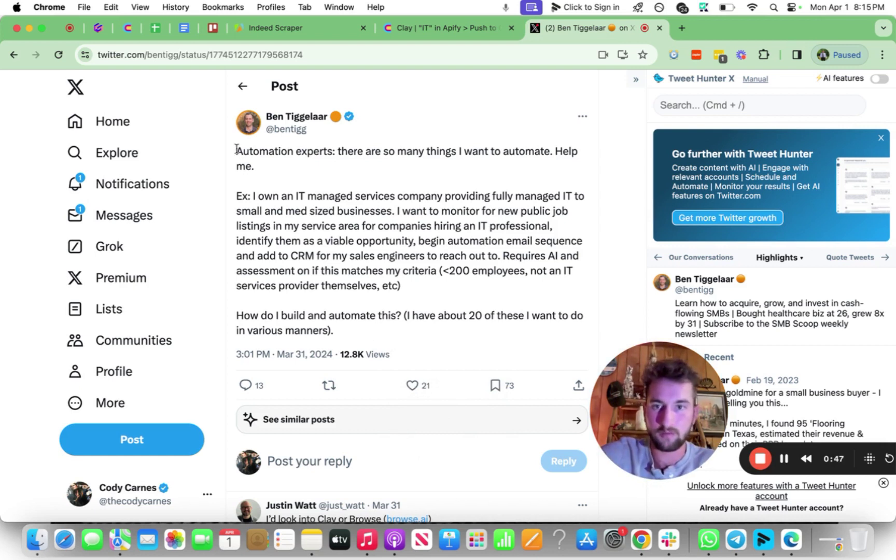
# Step: Highlight the tweet's criteria: IT professional listings, not an IT services provider, under 200 employees
pyautogui.moveTo(237, 150); pyautogui.dragTo(393, 208)
pyautogui.click(258, 191)
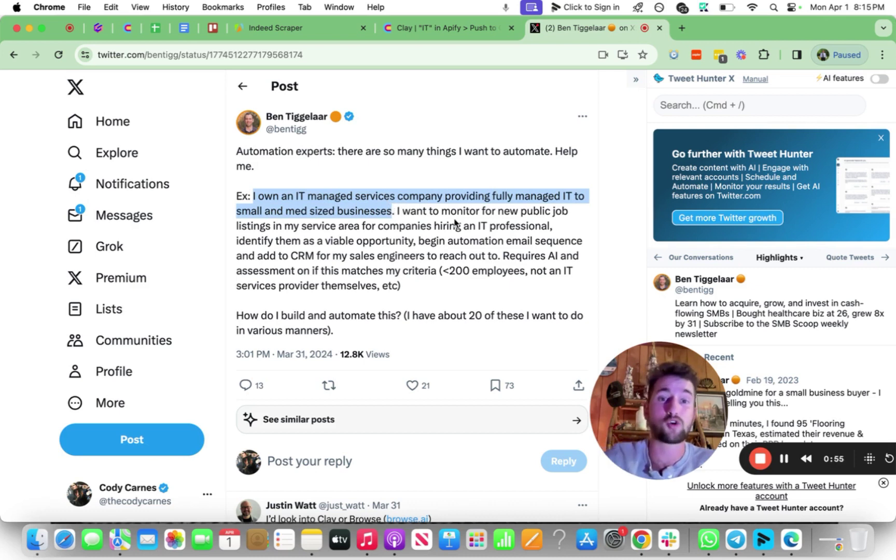
pyautogui.moveTo(476, 226); pyautogui.dragTo(547, 224)
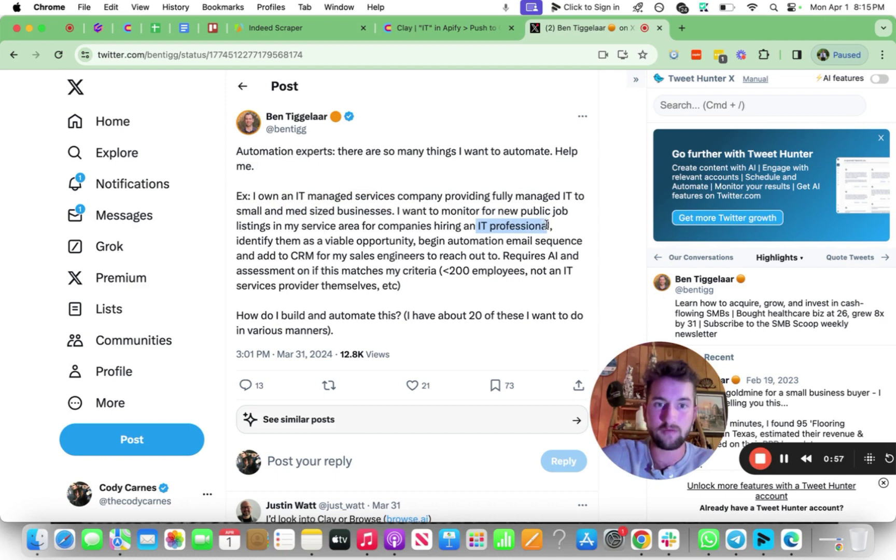
pyautogui.moveTo(529, 275); pyautogui.dragTo(414, 292)
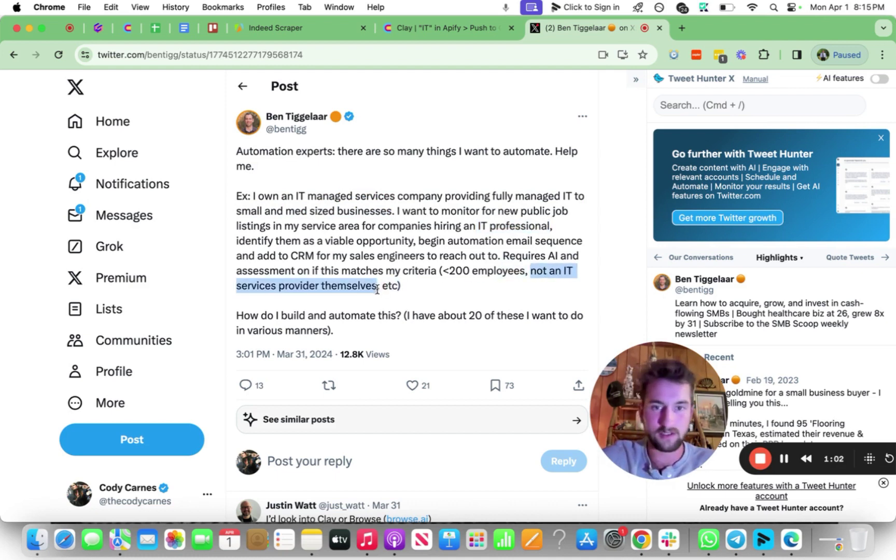
pyautogui.moveTo(442, 270); pyautogui.dragTo(525, 269)
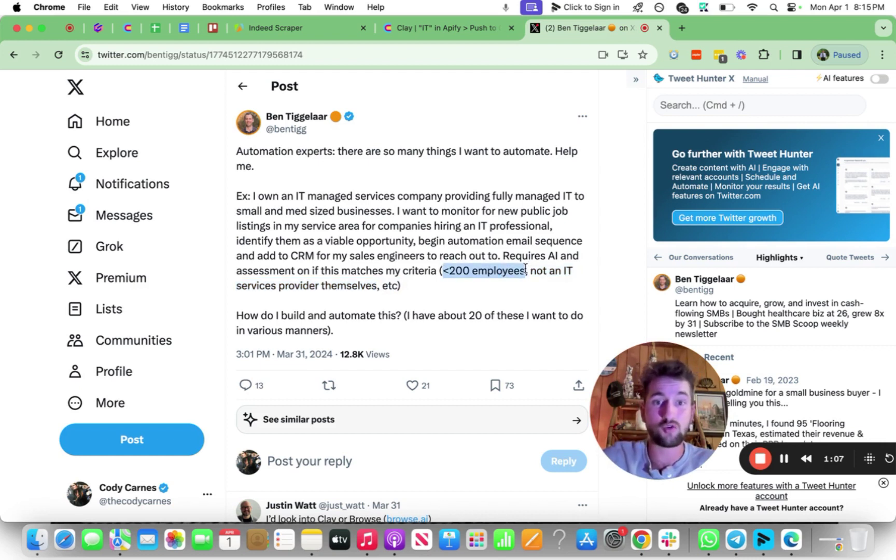
pyautogui.moveTo(398, 209); pyautogui.dragTo(459, 223)
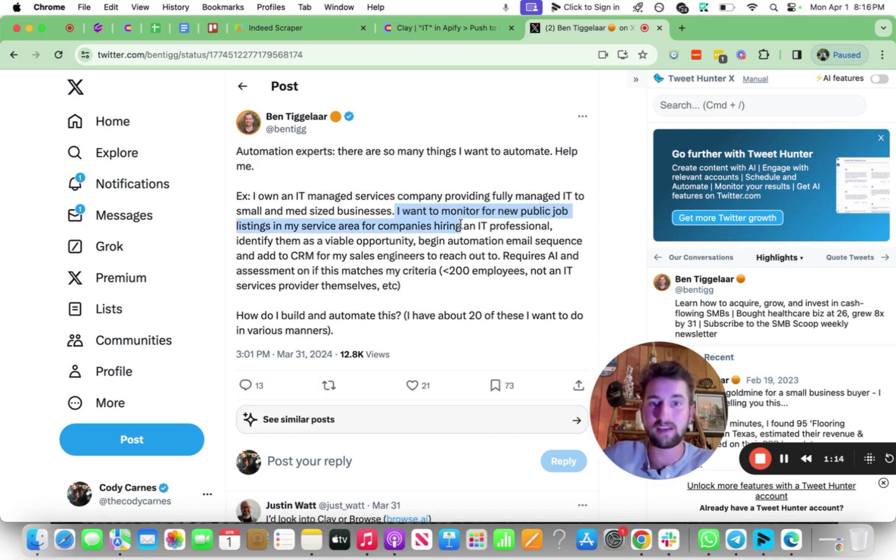
pyautogui.moveTo(463, 224); pyautogui.dragTo(552, 227)
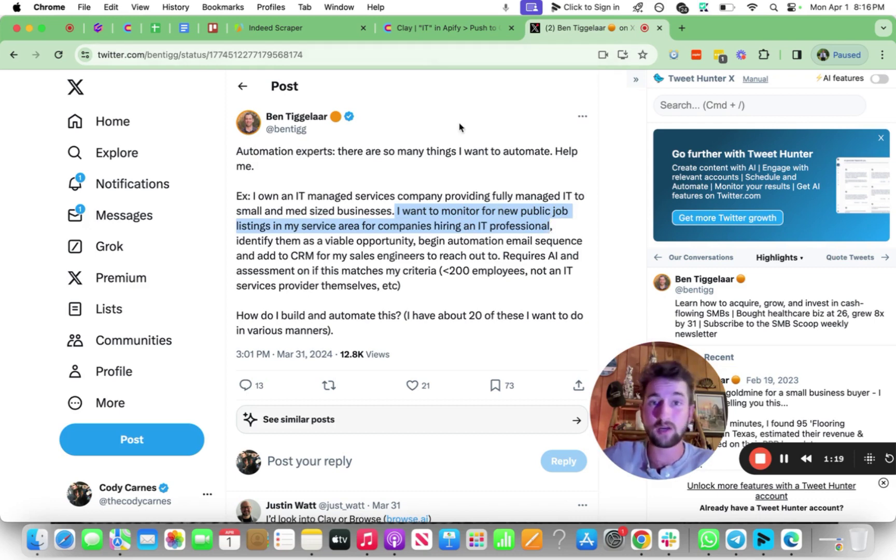
# Step: Review the Indeed Scraper's 'IT professional' keyword and Max items of 10, then go to the Apify Store
pyautogui.click(303, 30)
pyautogui.scroll(-1, 204, 243)
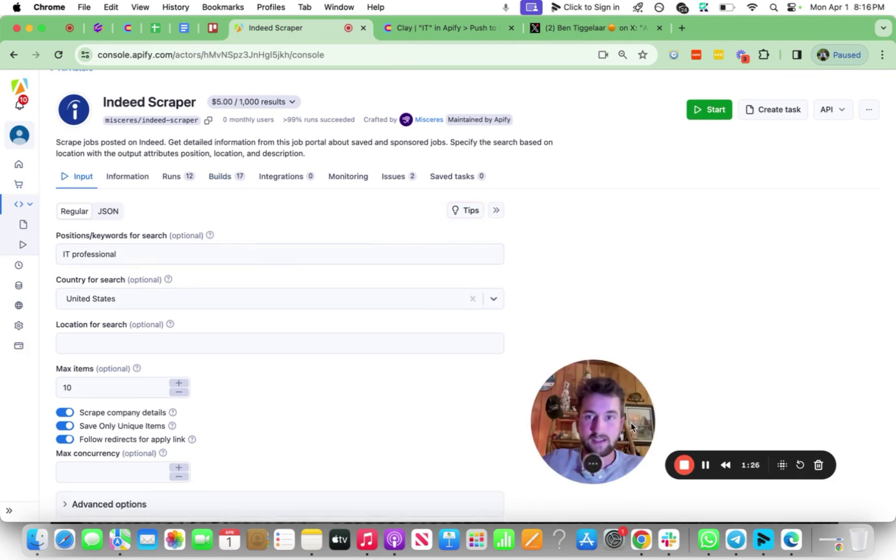
pyautogui.moveTo(632, 427); pyautogui.dragTo(810, 438)
pyautogui.click(200, 254)
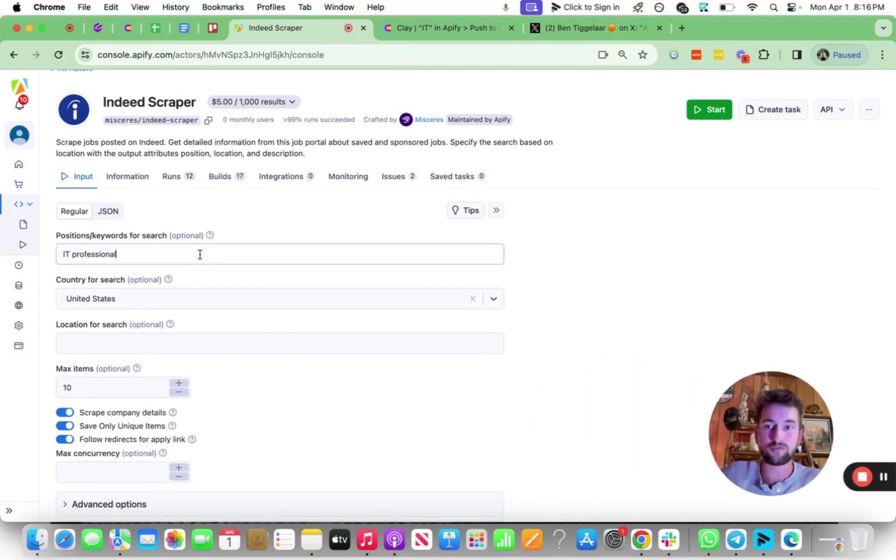
pyautogui.tripleClick(200, 254)
pyautogui.click(588, 298)
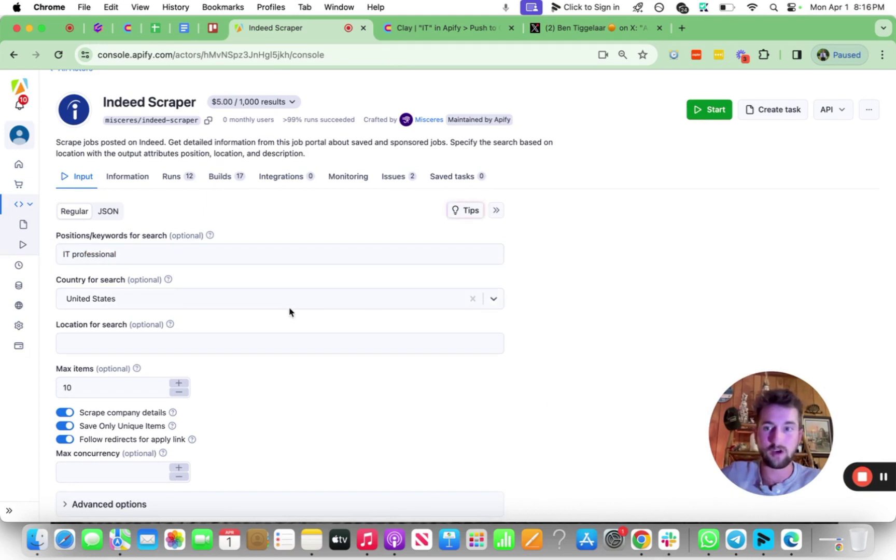
pyautogui.scroll(-1, 144, 369)
pyautogui.doubleClick(132, 373)
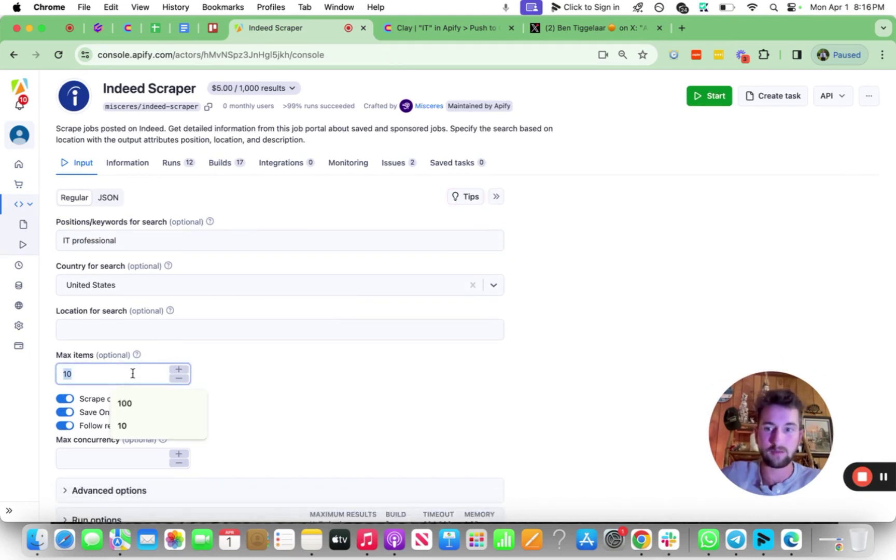
pyautogui.click(324, 362)
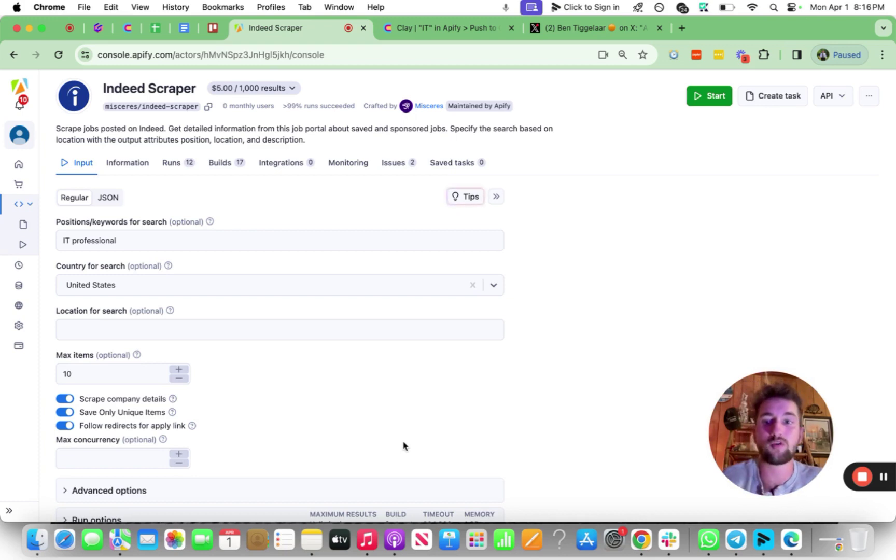
pyautogui.click(21, 189)
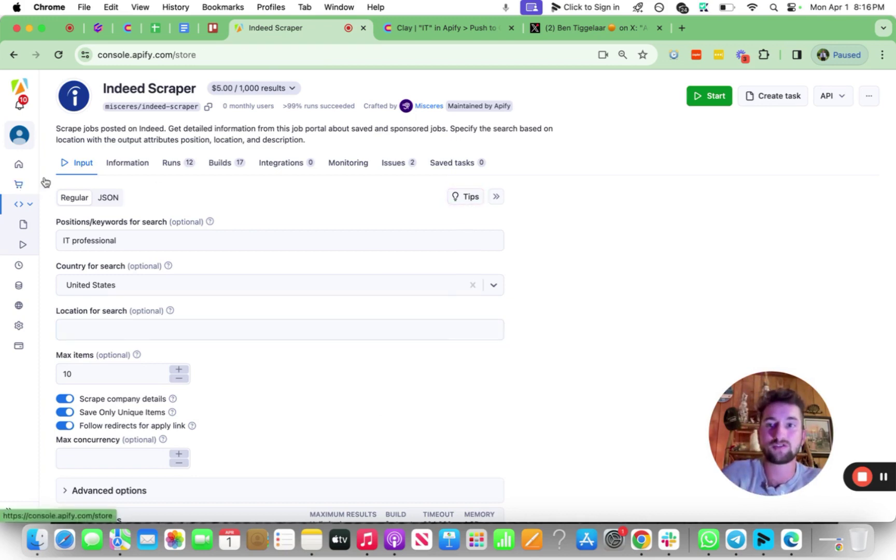
# Step: Search the Apify Store for 'linkedin', then 'google jobs', and finally 'indeed'
pyautogui.click(406, 136)
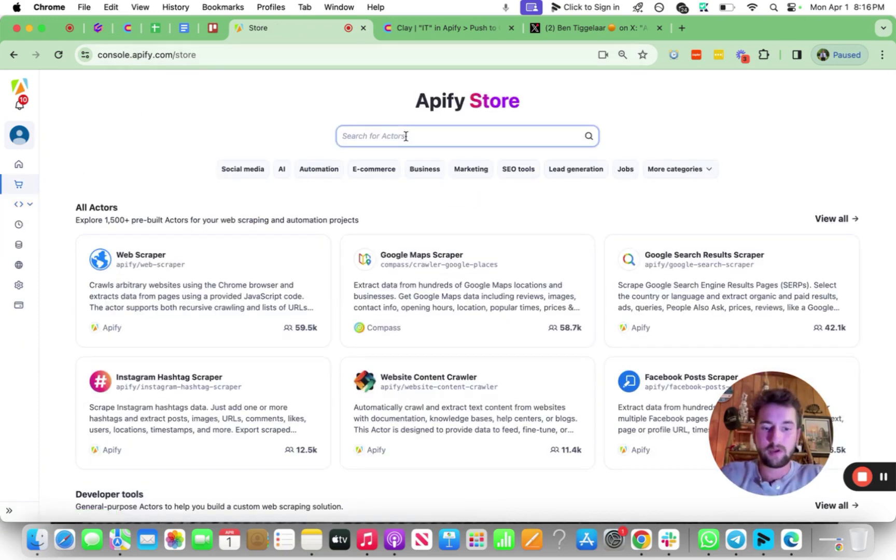
pyautogui.write('linkedin jobs')
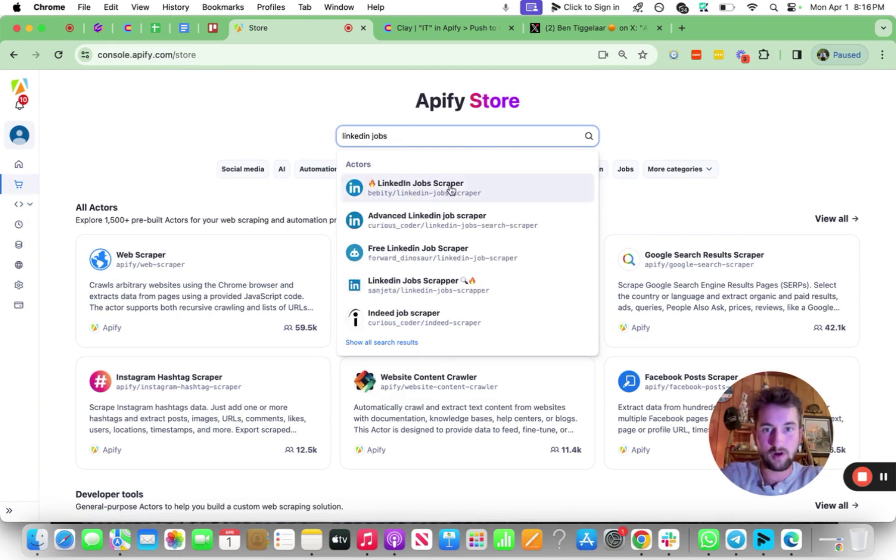
pyautogui.press('super+a')
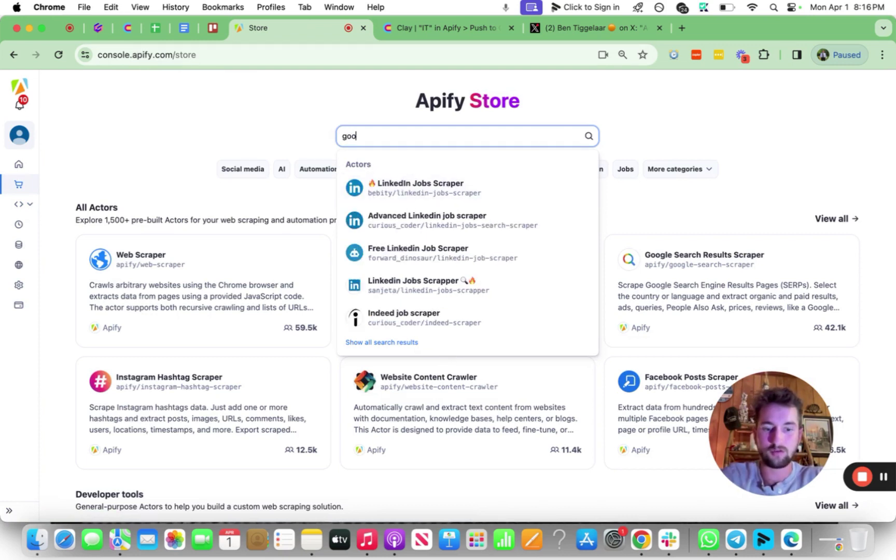
pyautogui.write('google jobs')
pyautogui.press('super+a')
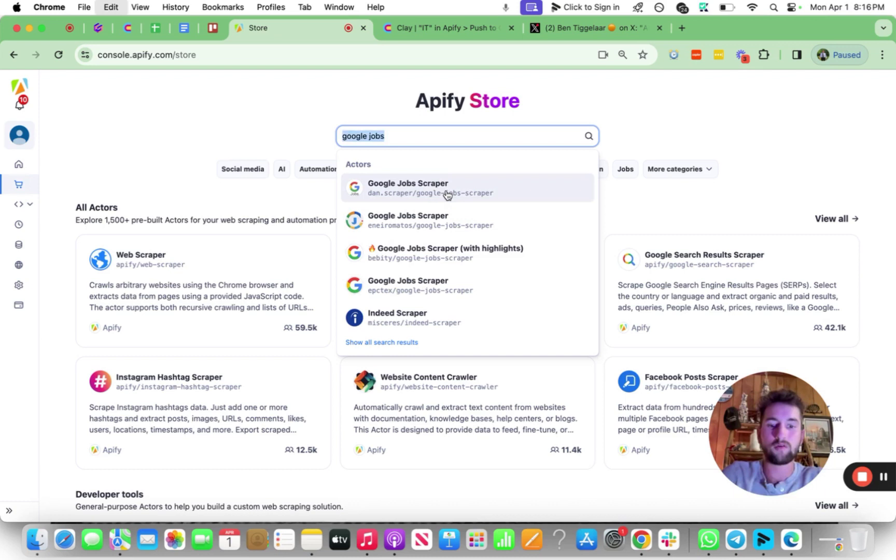
pyautogui.write('indeed')
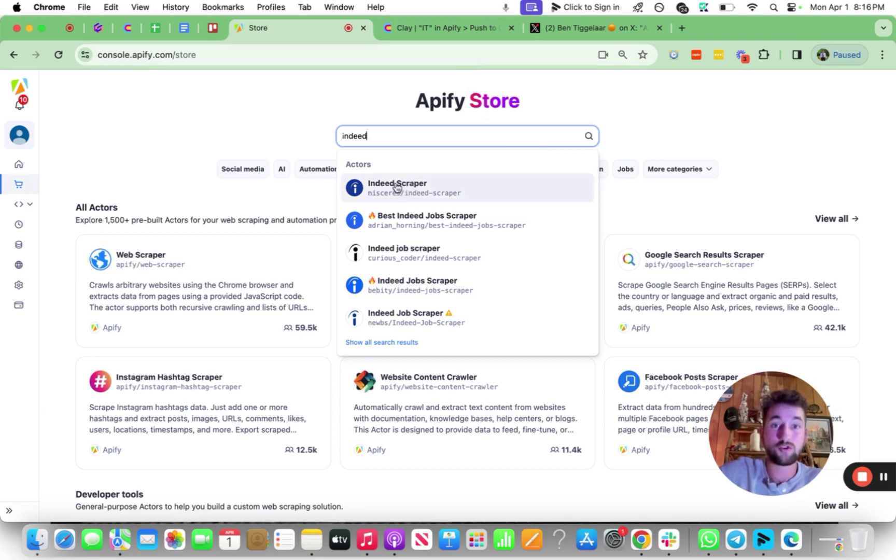
pyautogui.click(179, 115)
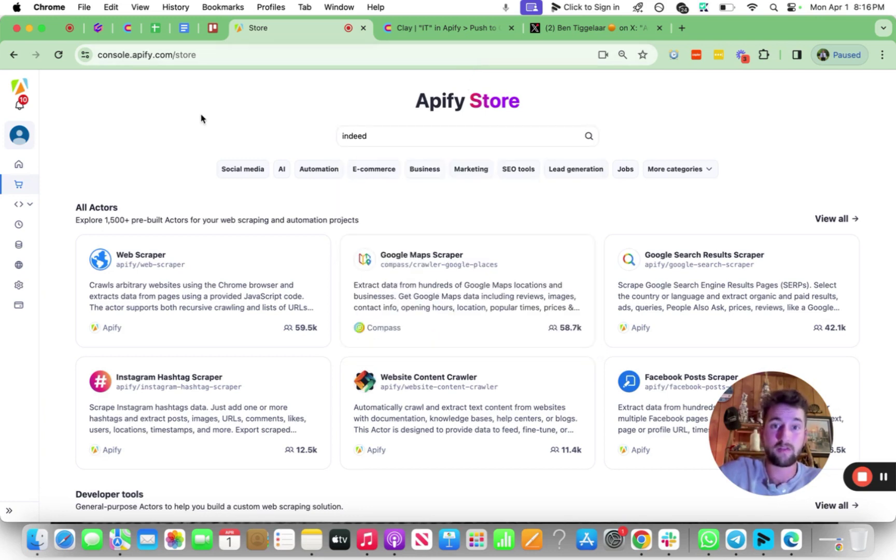
# Step: Recheck the X post's 'email sequence' and 'CRM' mentions, then return to the Store search
pyautogui.click(539, 31)
pyautogui.moveTo(505, 242); pyautogui.dragTo(581, 242)
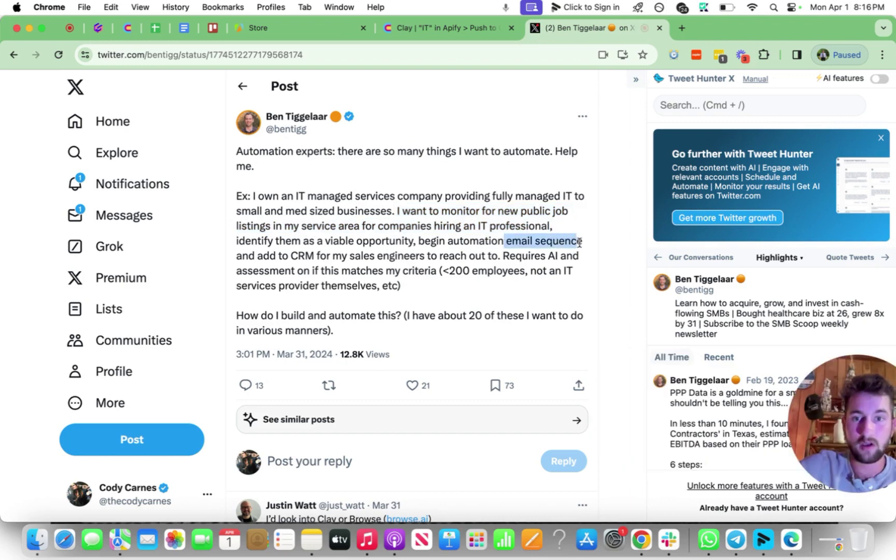
pyautogui.doubleClick(295, 254)
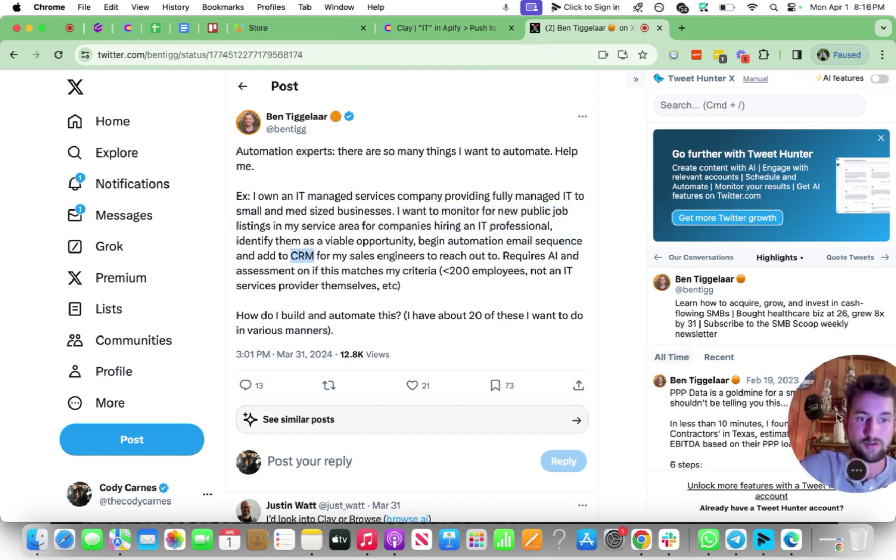
pyautogui.moveTo(835, 417); pyautogui.dragTo(678, 413)
pyautogui.click(258, 27)
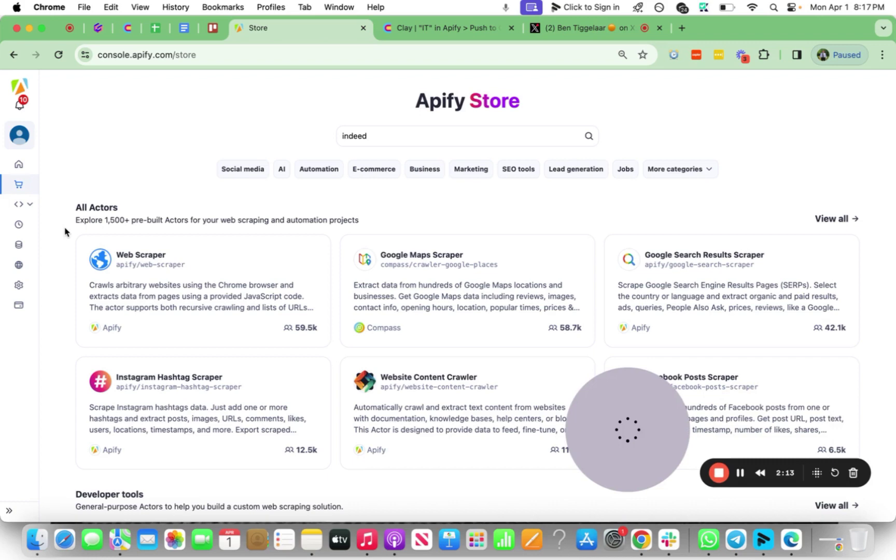
# Step: Launch the Indeed Scraper with 'IT professional', United States and 10 max items unchanged
pyautogui.click(405, 139)
pyautogui.click(441, 196)
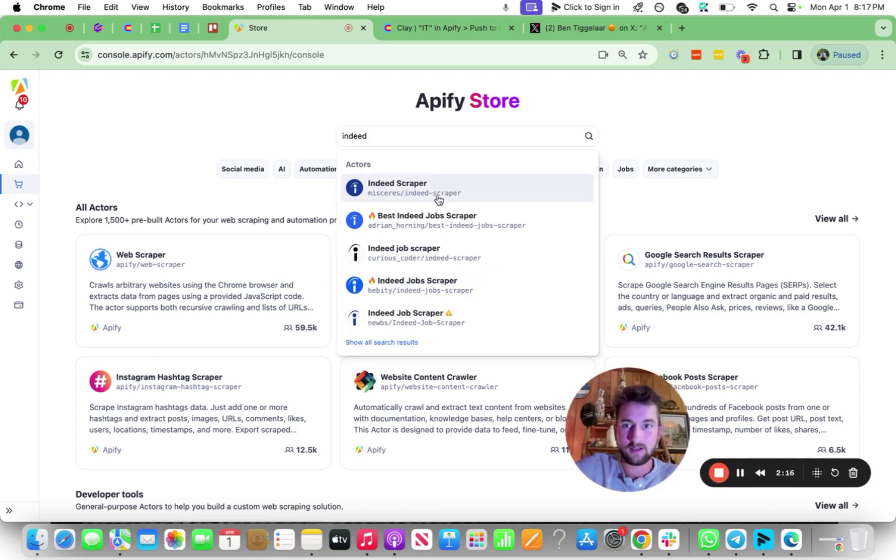
pyautogui.tripleClick(131, 278)
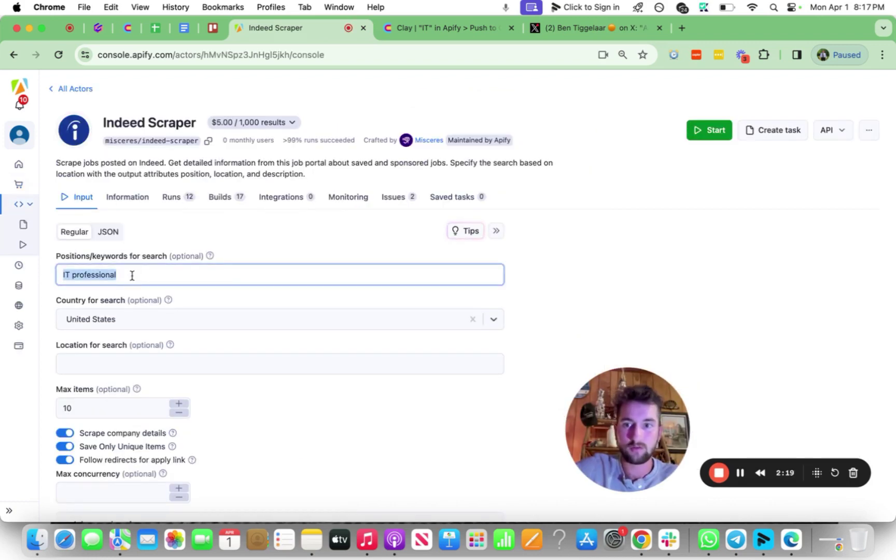
pyautogui.scroll(-2, 132, 275)
pyautogui.click(130, 273)
pyautogui.click(252, 262)
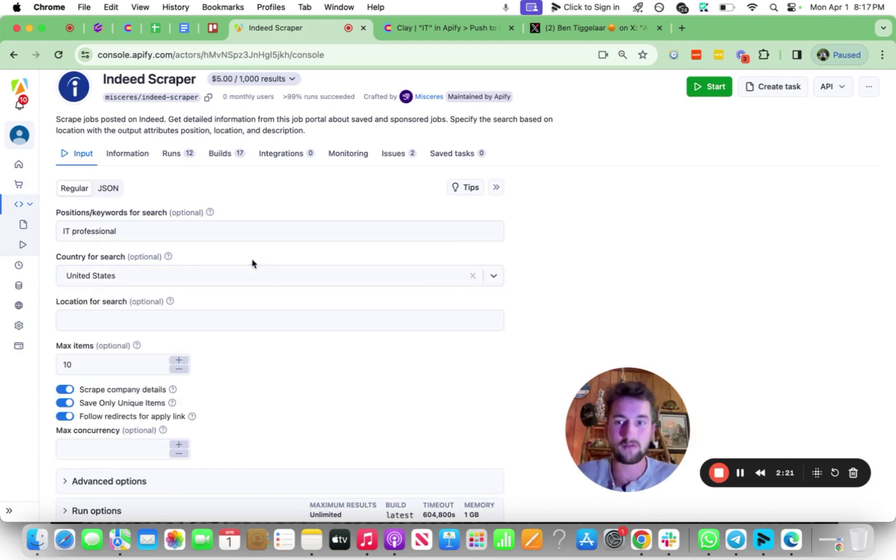
pyautogui.click(125, 365)
pyautogui.click(290, 376)
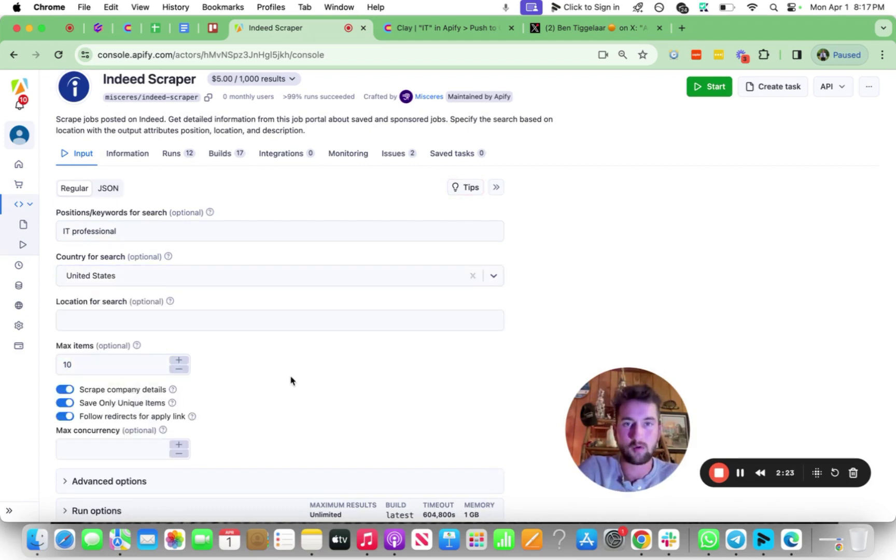
pyautogui.scroll(-1, 290, 376)
pyautogui.scroll(-3, 290, 378)
pyautogui.click(78, 441)
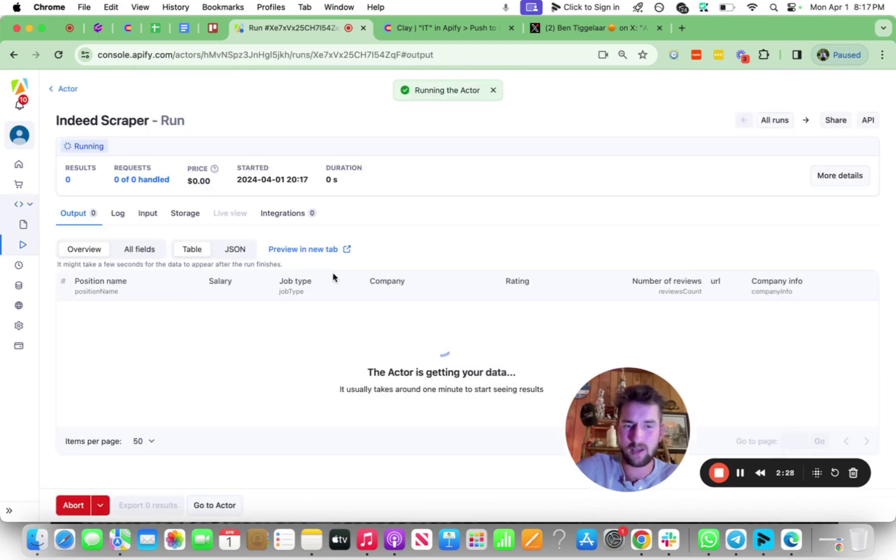
# Step: Start a new Clay table sourced from an Apify Actor, view its account list, then check the Apify run
pyautogui.click(467, 29)
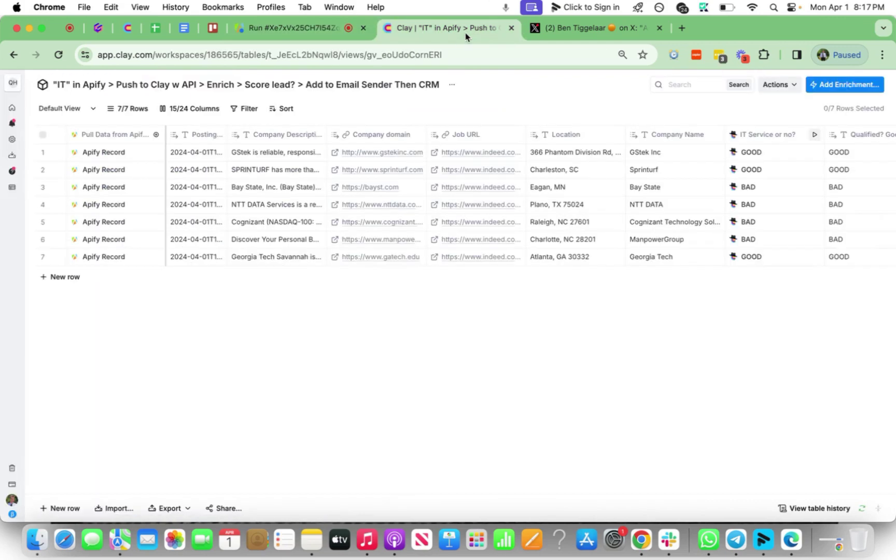
pyautogui.click(34, 108)
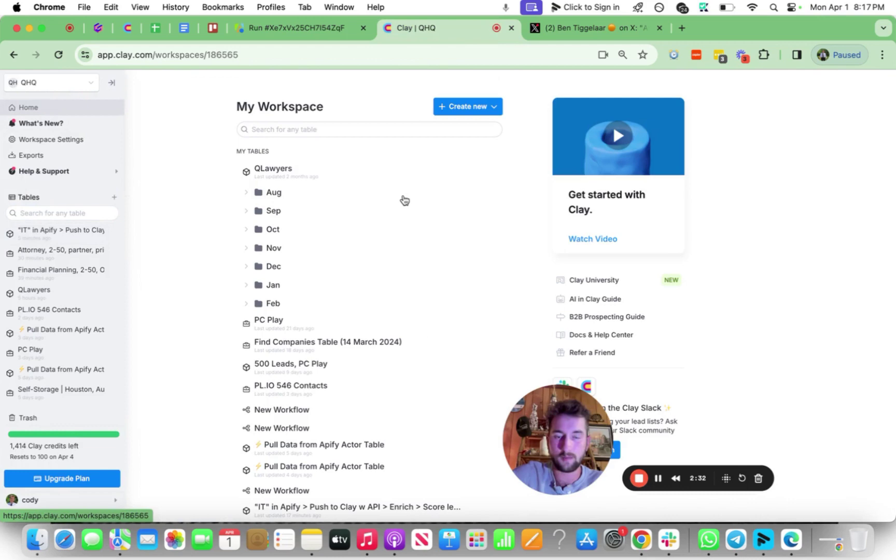
pyautogui.click(468, 111)
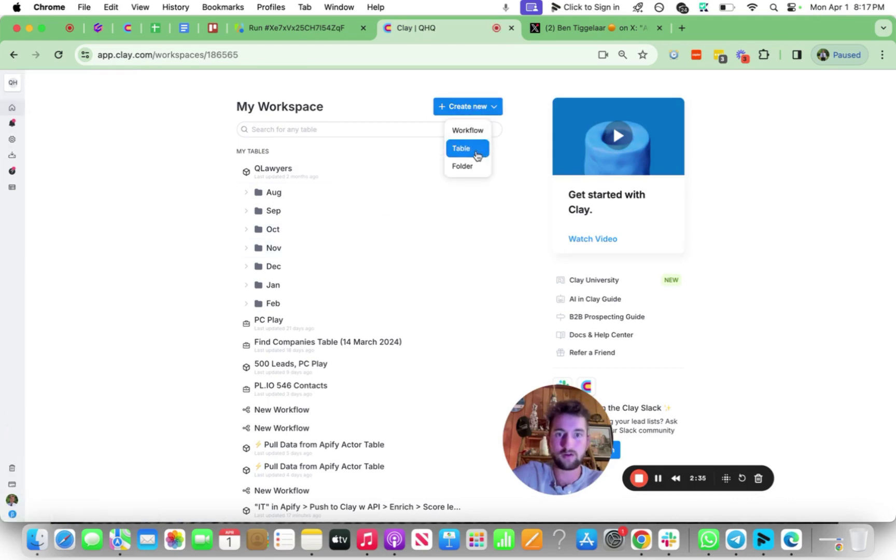
pyautogui.click(472, 149)
pyautogui.scroll(-1, 437, 366)
pyautogui.scroll(-10, 437, 365)
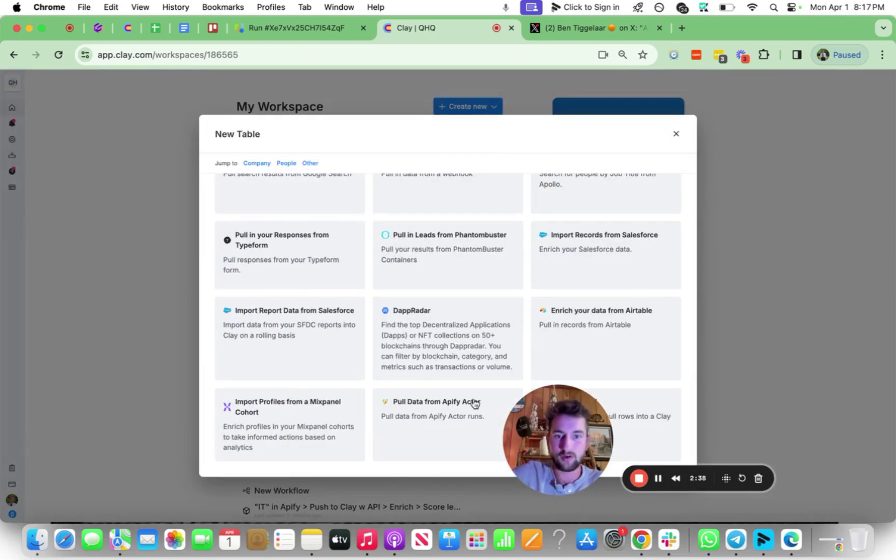
pyautogui.click(446, 419)
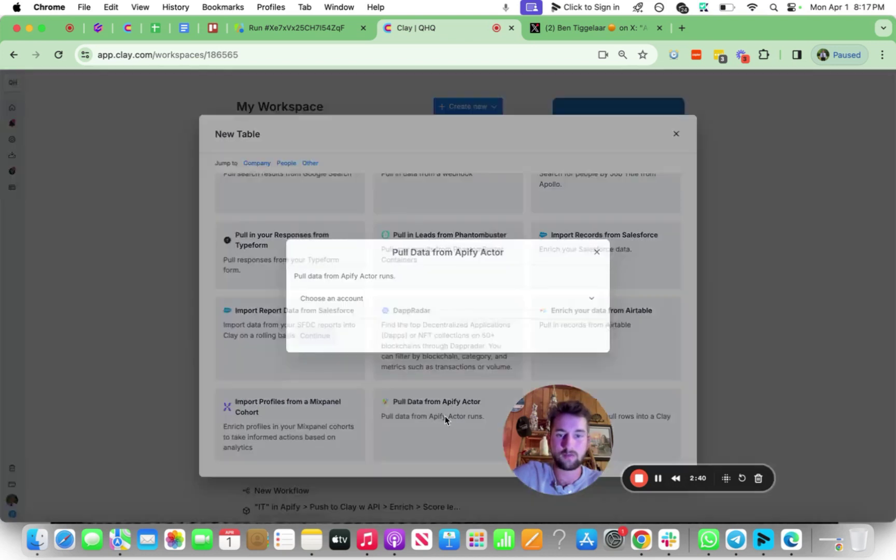
pyautogui.click(455, 301)
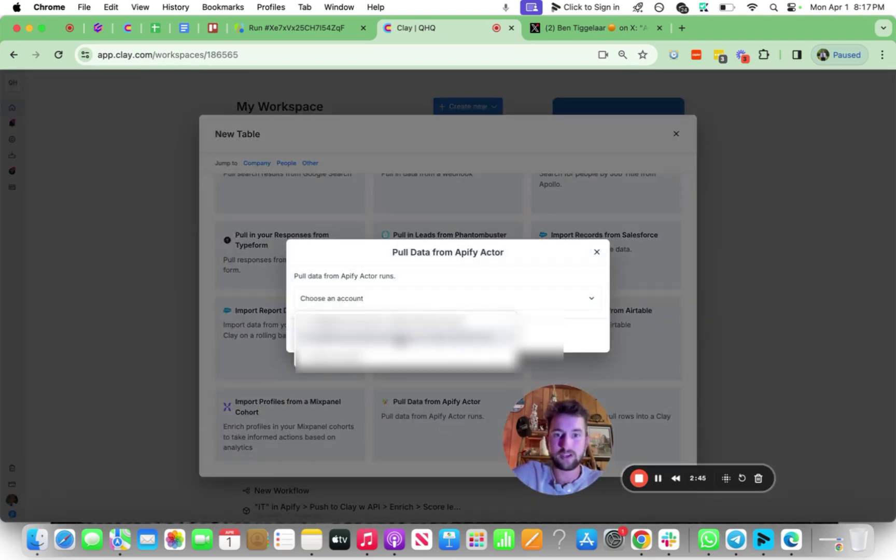
pyautogui.click(326, 29)
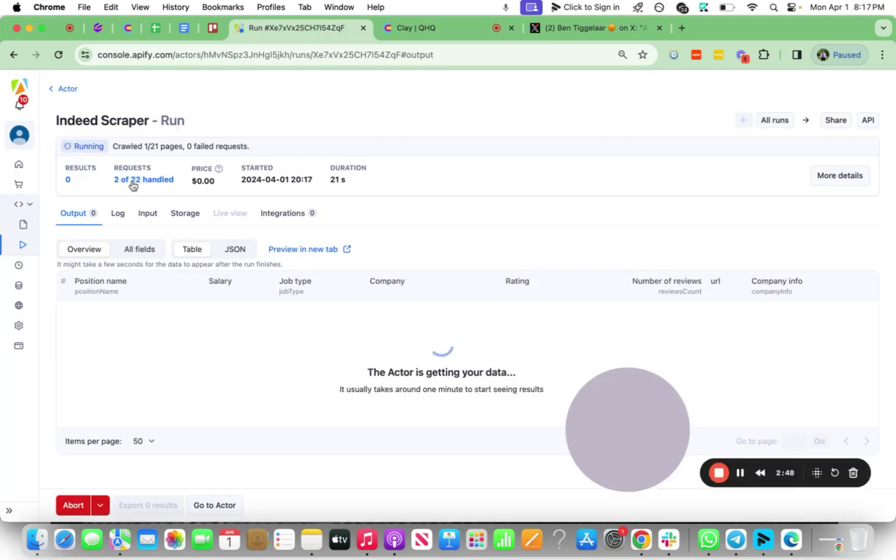
# Step: Copy the personal API token from Apify's Settings > Integrations and go back to Clay
pyautogui.click(19, 330)
pyautogui.click(119, 123)
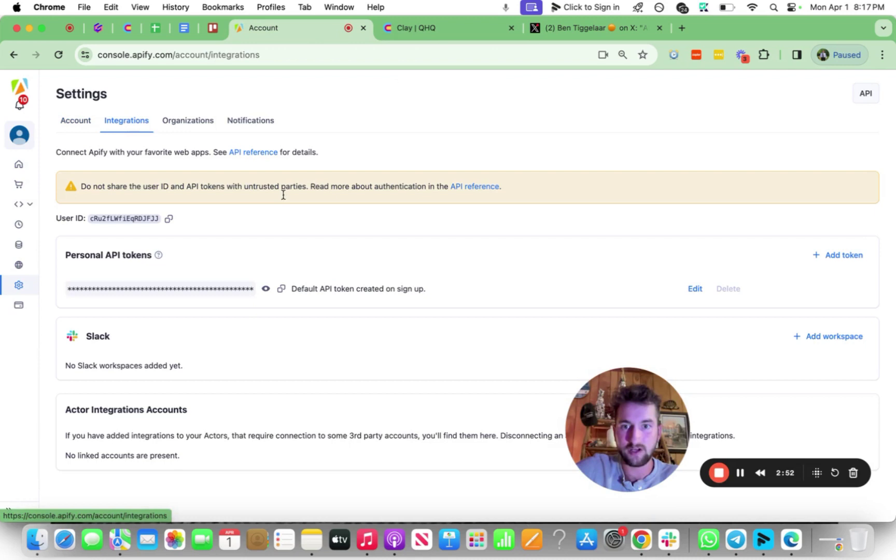
pyautogui.click(281, 290)
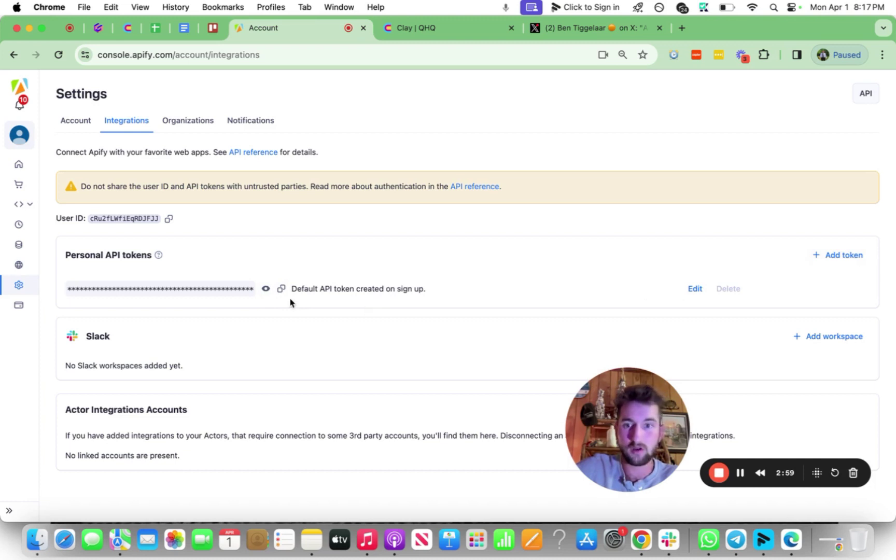
pyautogui.click(430, 28)
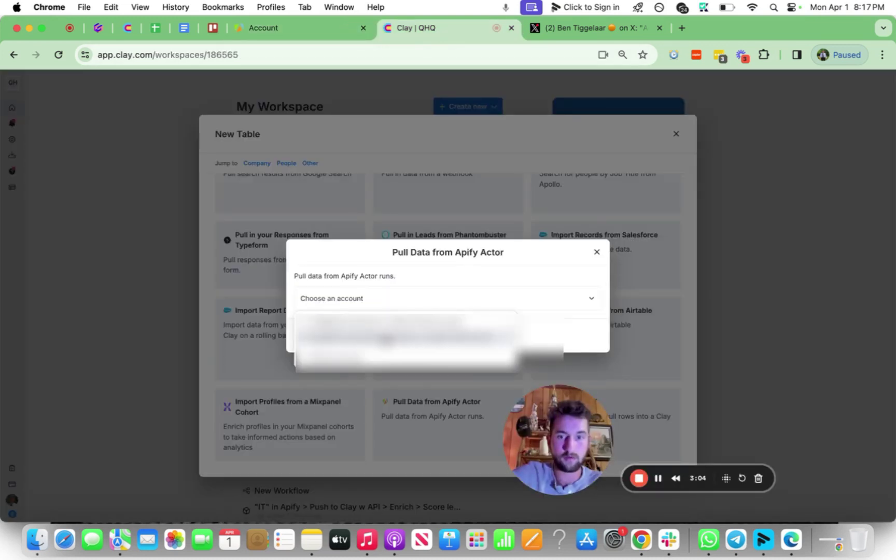
# Step: Select the Apify account and continue, checking the Indeed Scraper in Apify's actor list
pyautogui.click(386, 338)
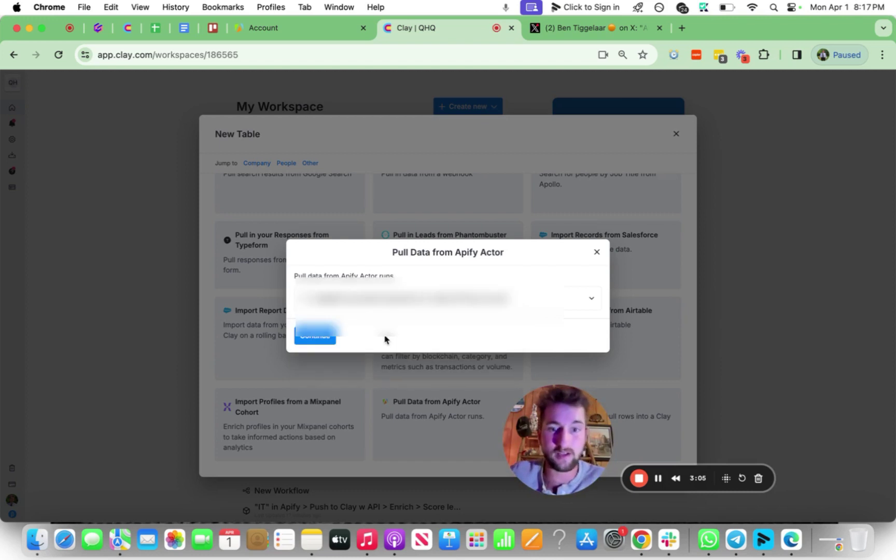
pyautogui.click(323, 337)
pyautogui.click(392, 254)
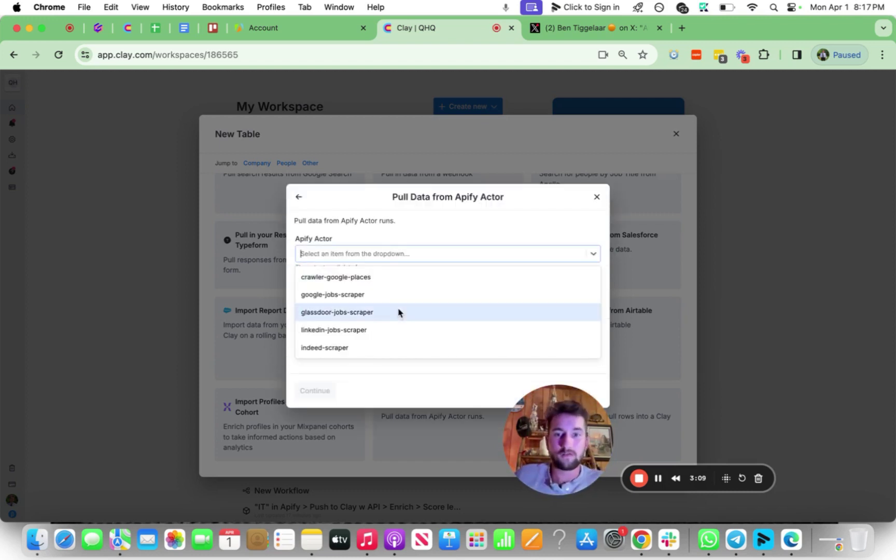
pyautogui.click(311, 29)
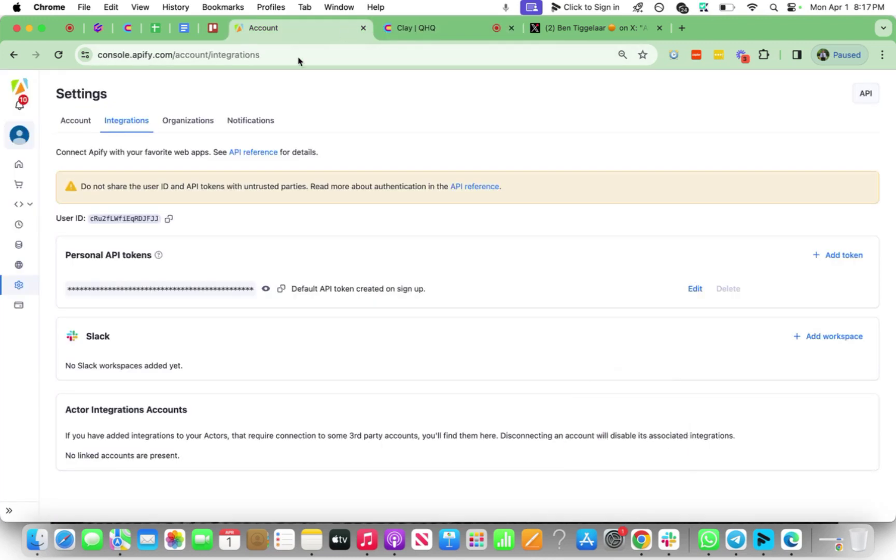
pyautogui.click(18, 204)
pyautogui.click(171, 208)
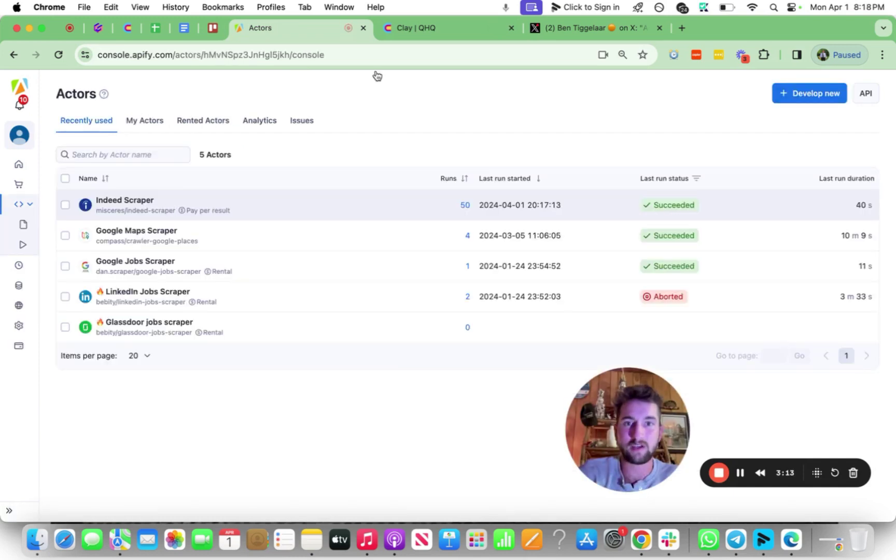
pyautogui.click(421, 29)
# Step: Choose indeed-scraper with run 2024-04-02T00:08:52.139Z and send the data to a new blank table
pyautogui.click(386, 253)
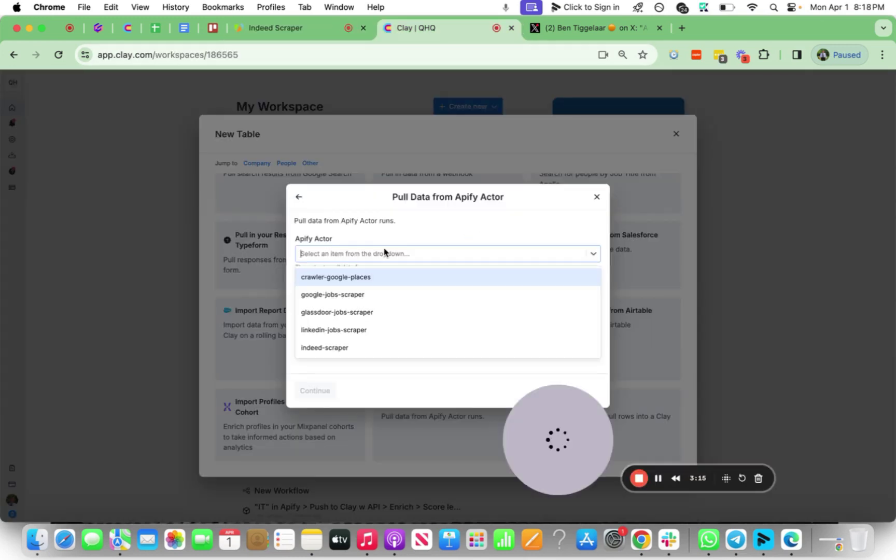
pyautogui.click(350, 352)
pyautogui.click(412, 306)
pyautogui.click(525, 364)
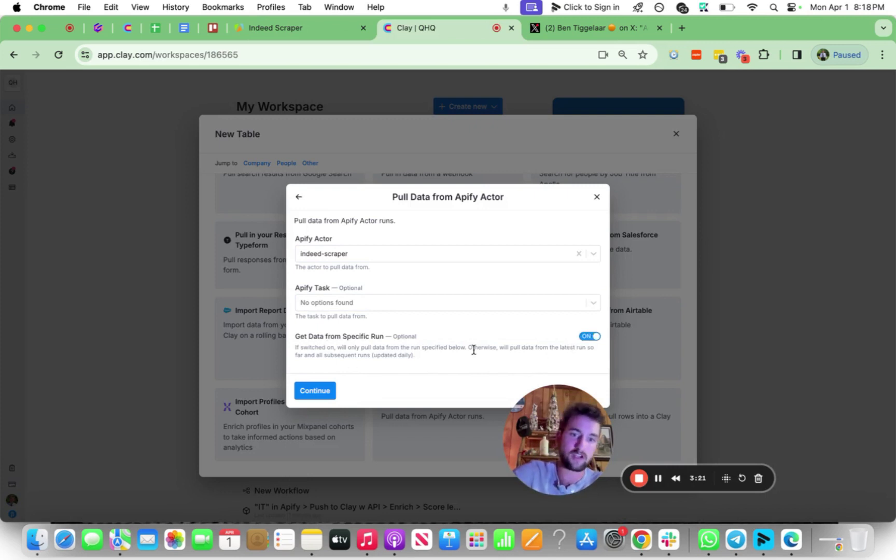
pyautogui.click(398, 365)
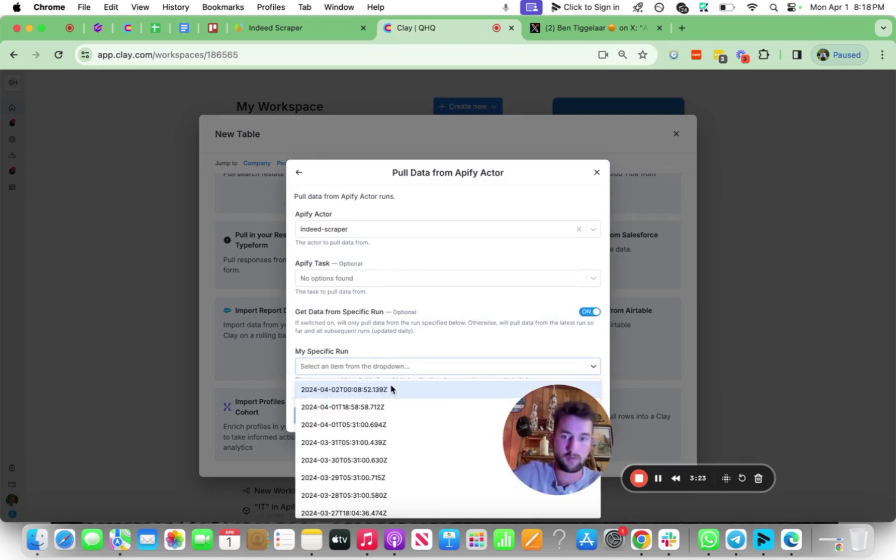
pyautogui.click(366, 391)
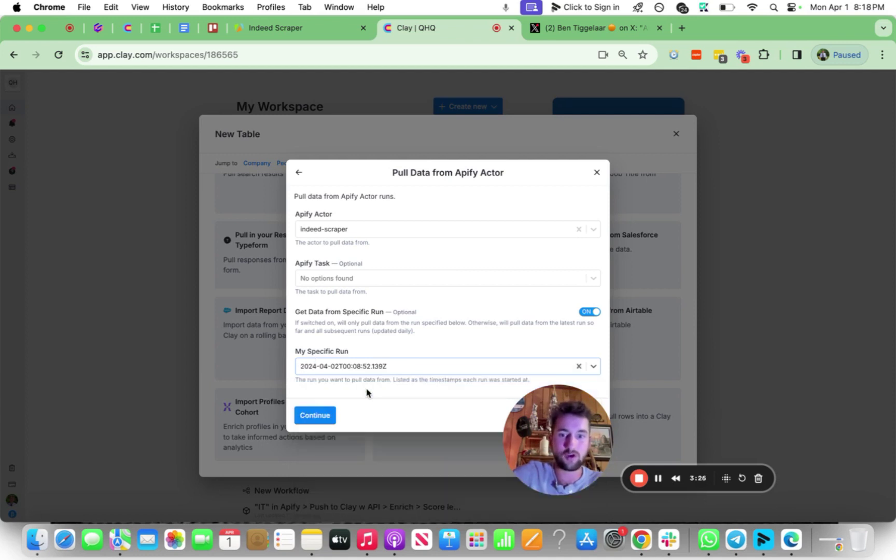
pyautogui.click(319, 414)
pyautogui.click(423, 306)
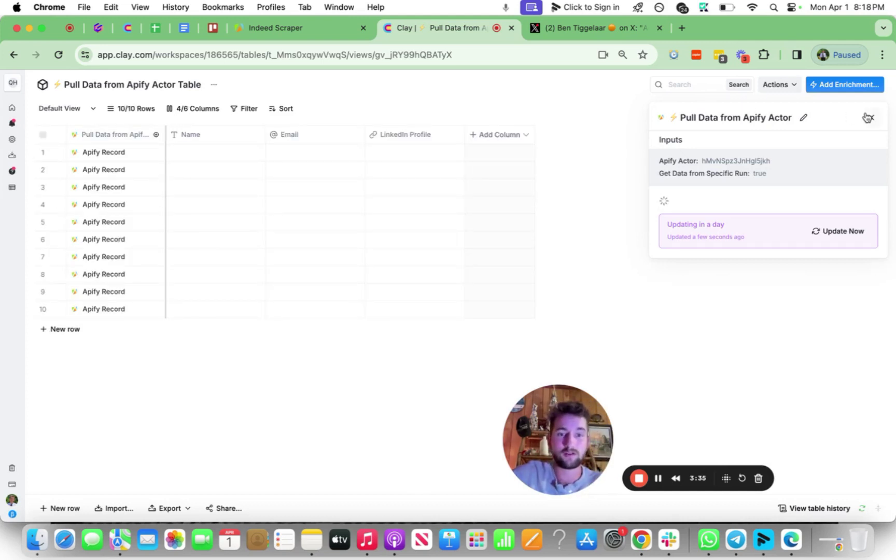
# Step: Update the Apify source now and wait for 'Found 10 Results.'
pyautogui.click(837, 228)
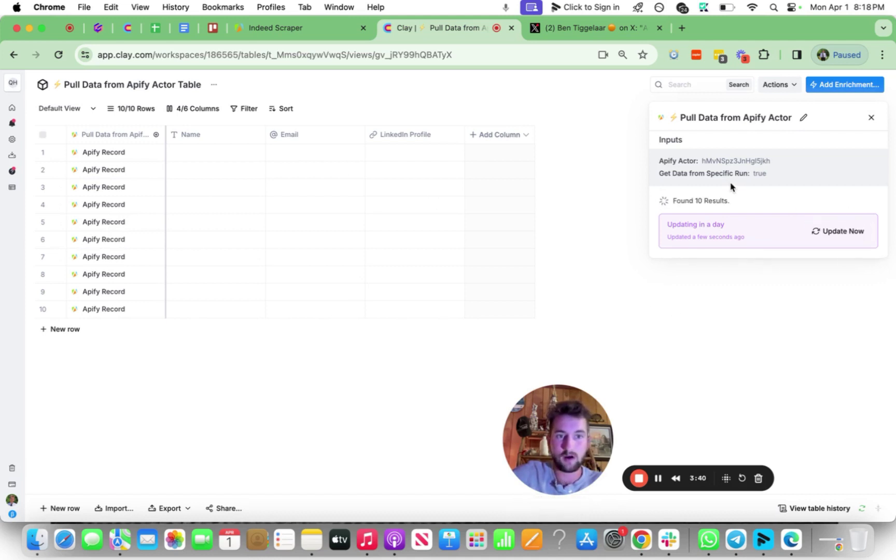
pyautogui.moveTo(579, 439); pyautogui.dragTo(685, 379)
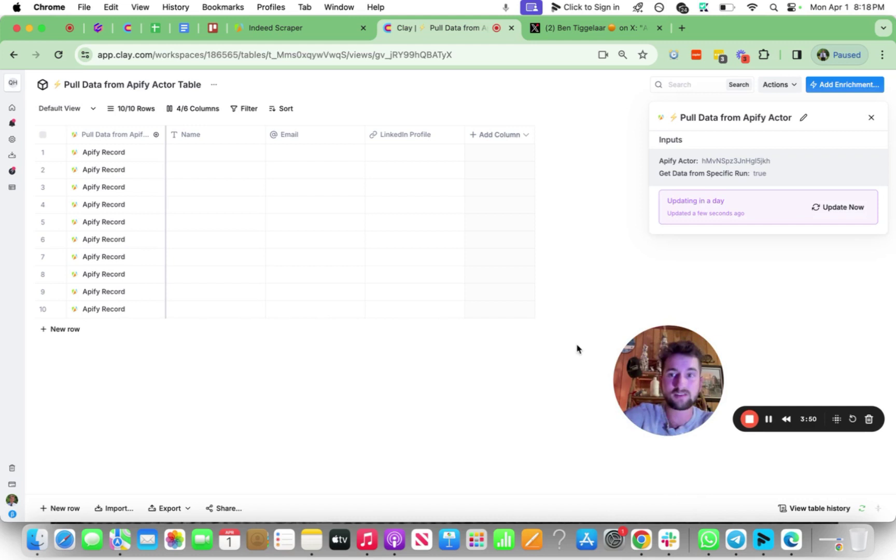
pyautogui.moveTo(669, 380); pyautogui.dragTo(646, 396)
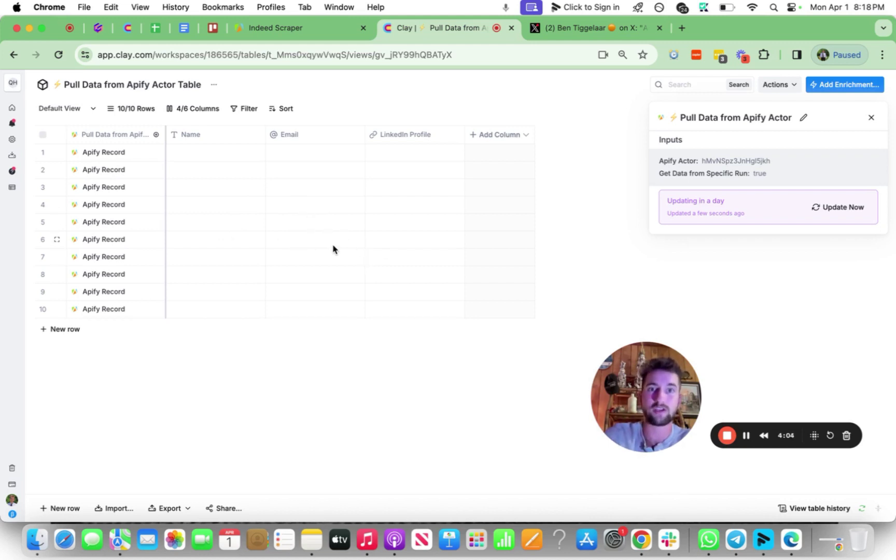
# Step: Inspect the full details of row 5's Apify record
pyautogui.click(124, 223)
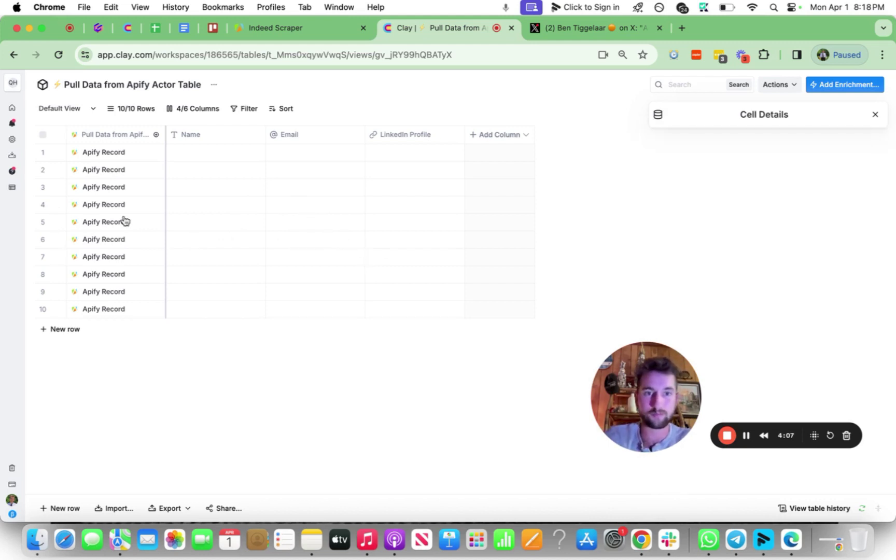
pyautogui.scroll(-3, 767, 274)
pyautogui.scroll(-2, 768, 275)
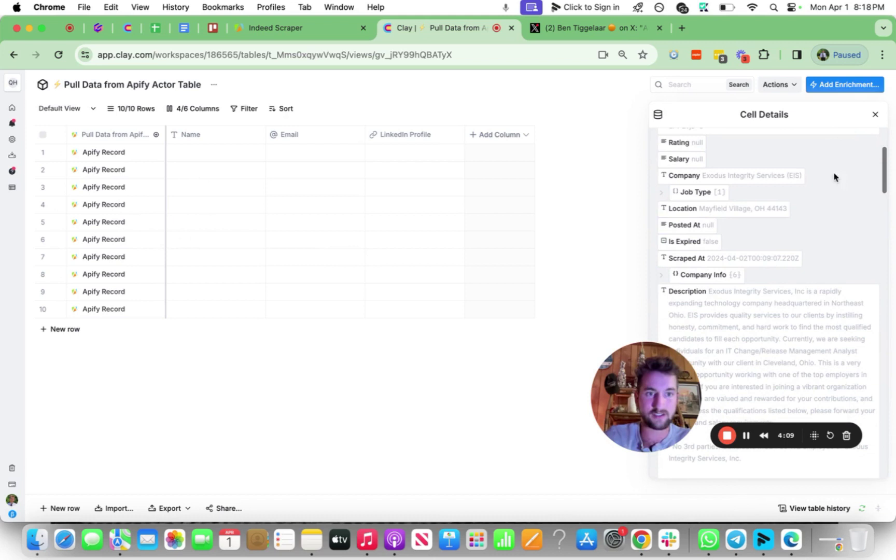
# Step: Open the "IT" in Apify table, widen Posting Date Parsed, and review the tweet's AI assessment requirement
pyautogui.moveTo(2, 279)
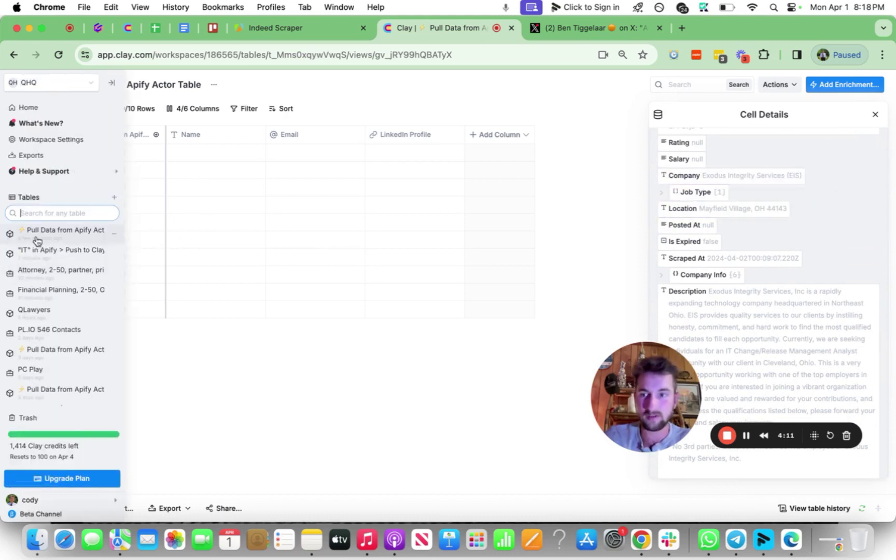
pyautogui.click(44, 259)
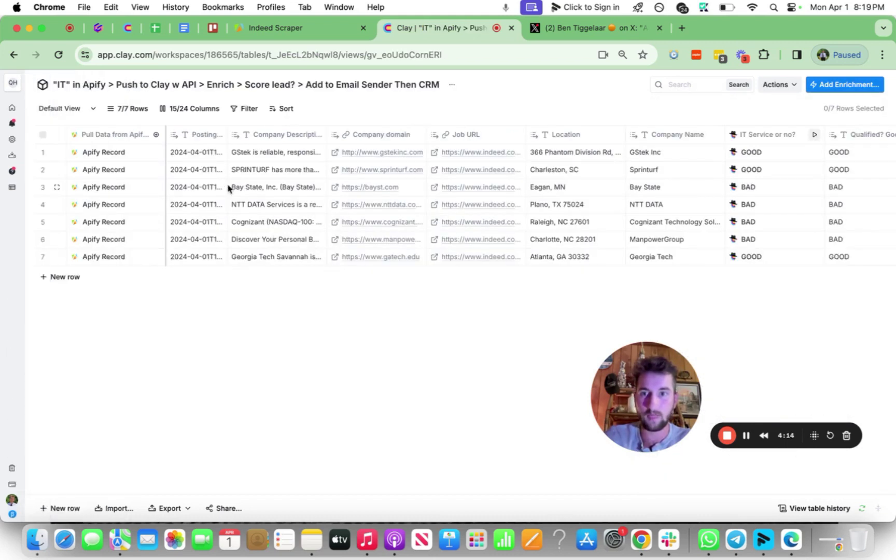
pyautogui.moveTo(230, 138); pyautogui.dragTo(263, 146)
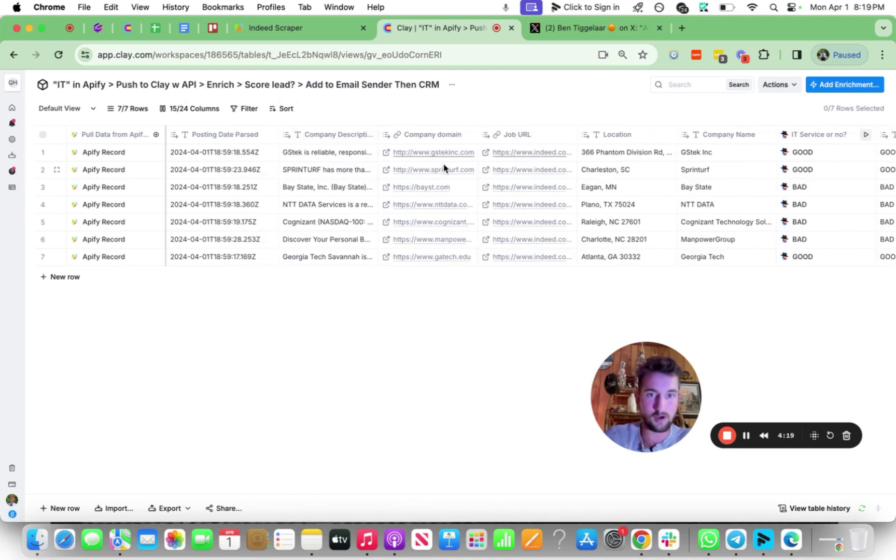
pyautogui.hscroll(10, 443, 168)
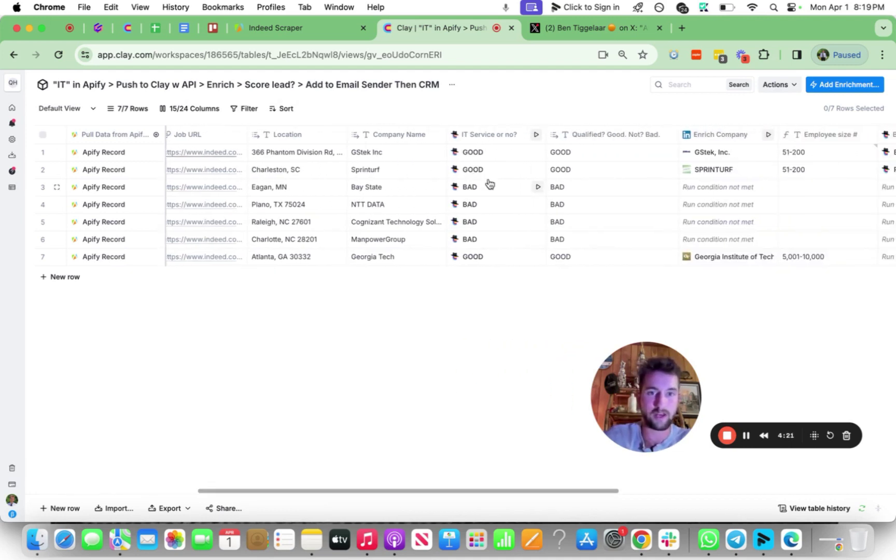
pyautogui.click(568, 32)
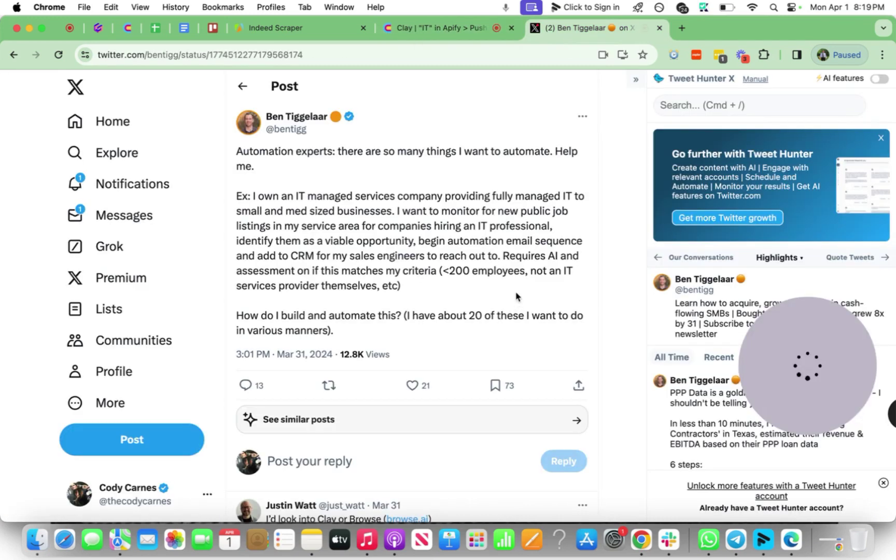
pyautogui.moveTo(501, 255); pyautogui.dragTo(401, 286)
# Step: Open the IT Service or no? column settings and paste the GOOD/BAD return lines into Mission
pyautogui.click(441, 28)
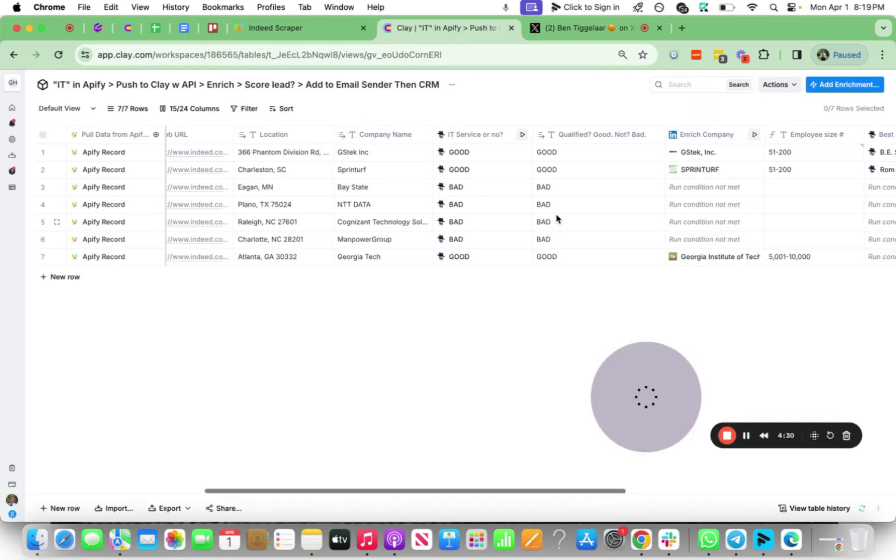
pyautogui.hscroll(1, 557, 217)
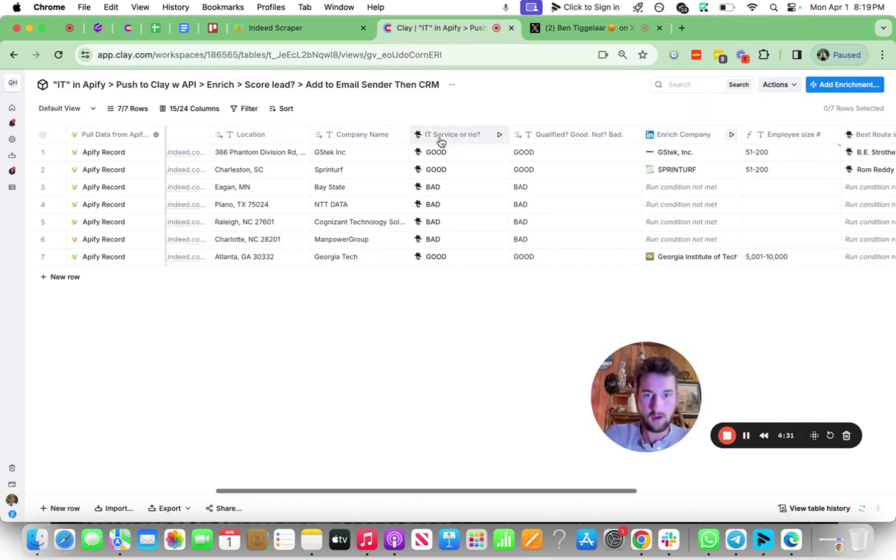
pyautogui.click(481, 136)
pyautogui.click(611, 174)
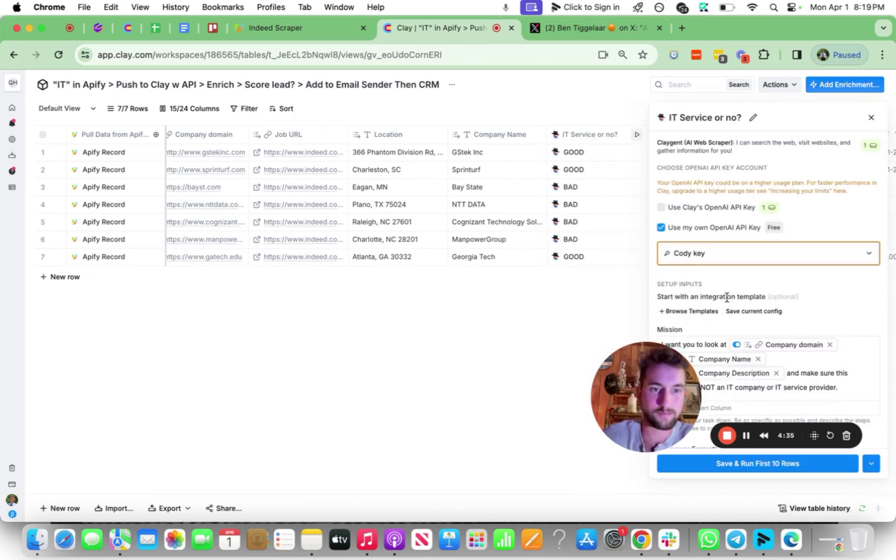
pyautogui.scroll(-4, 793, 372)
pyautogui.moveTo(655, 409); pyautogui.dragTo(308, 421)
pyautogui.click(835, 271)
pyautogui.write('return the output as GOOD if it is not an IT company or IT service provider.  return the output as BAD if it is an IT company or IT service provider.')
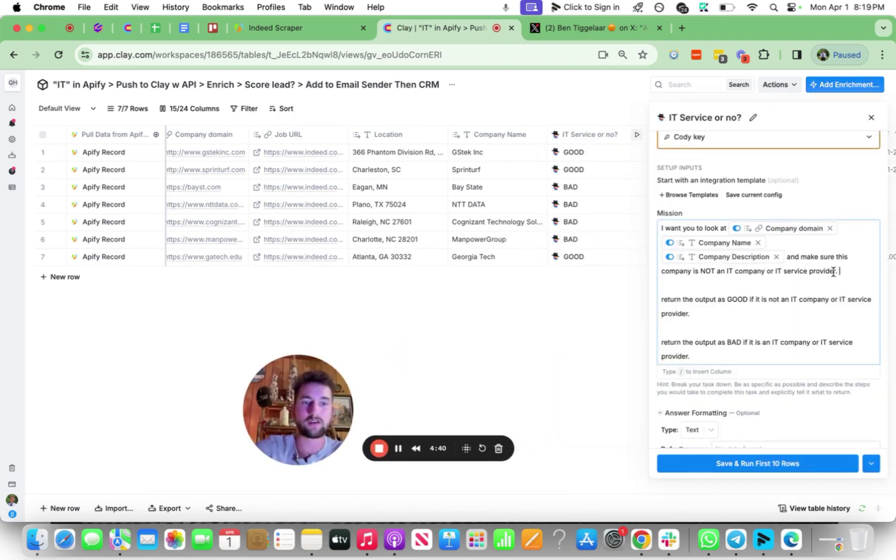
pyautogui.click(833, 272)
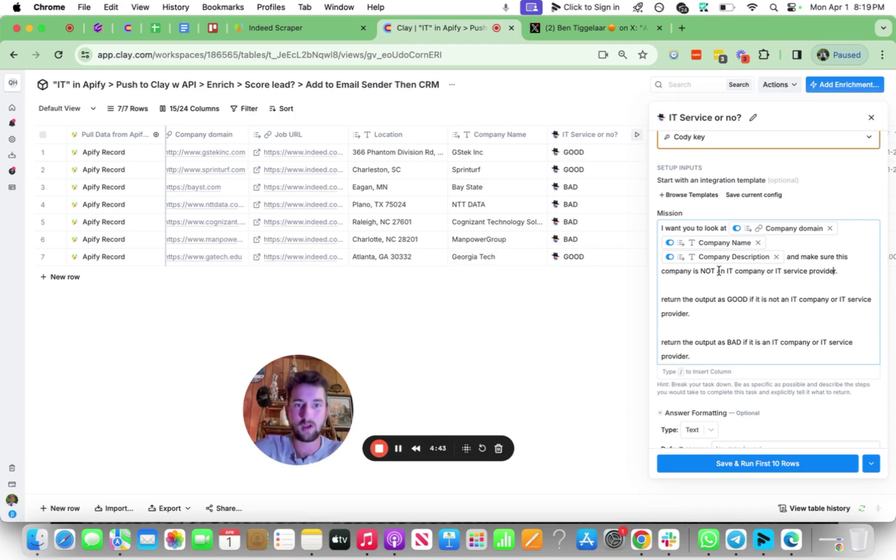
# Step: Widen the Company Description column to compare descriptions alongside the Mission prompt
pyautogui.hscroll(-5, 550, 249)
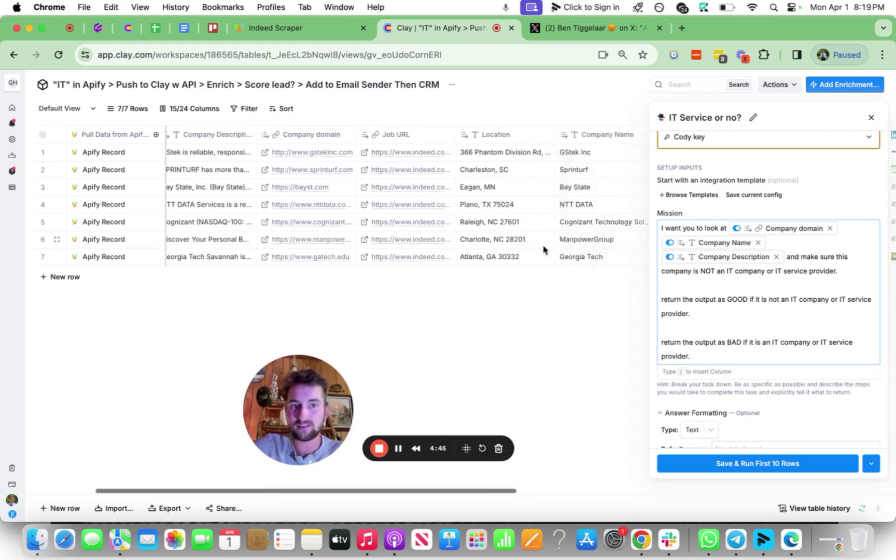
pyautogui.hscroll(5, 542, 250)
pyautogui.hscroll(-10, 542, 247)
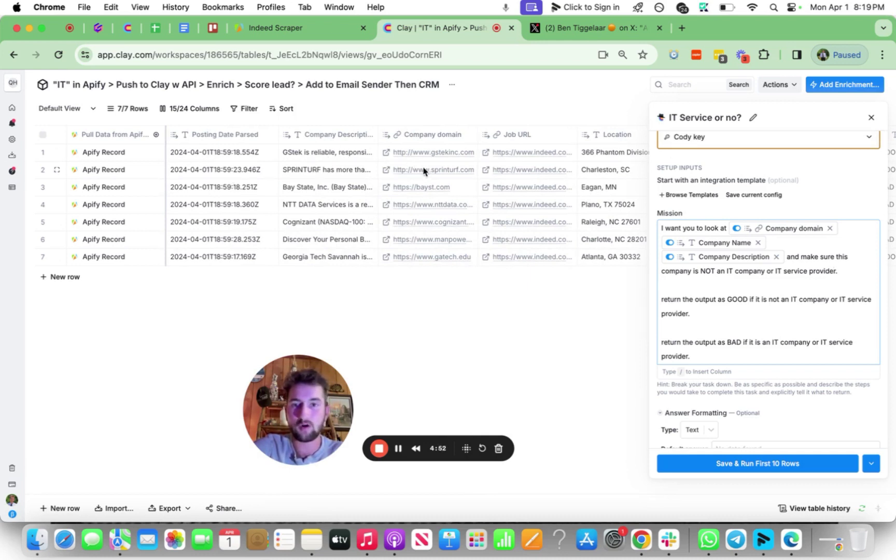
pyautogui.hscroll(4, 492, 187)
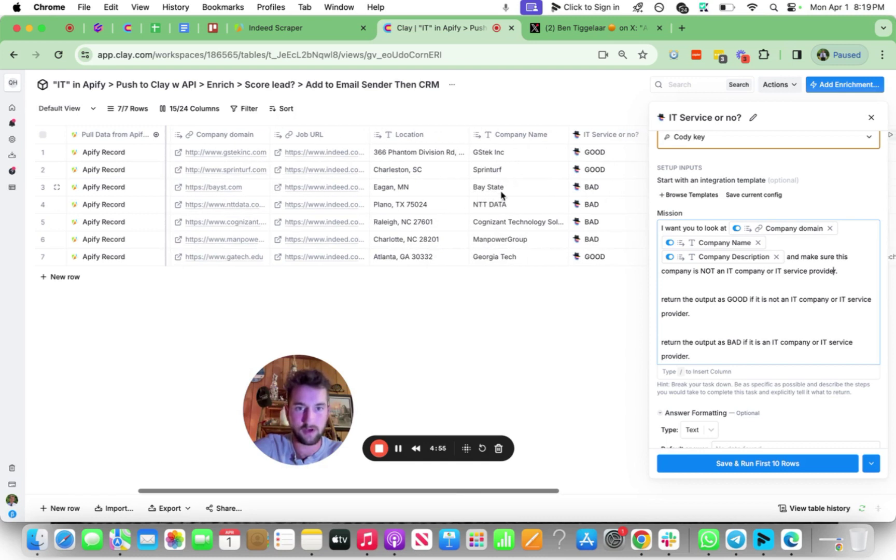
pyautogui.moveTo(337, 394); pyautogui.dragTo(389, 439)
pyautogui.click(812, 265)
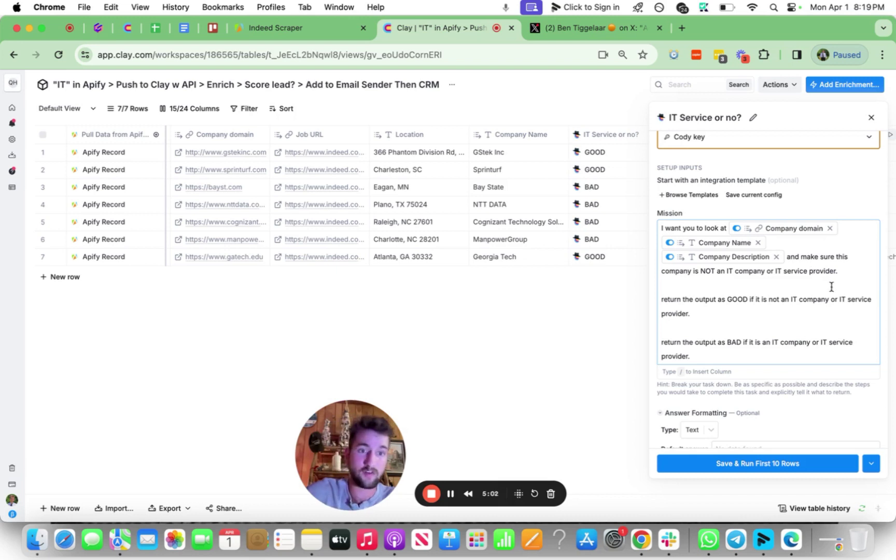
pyautogui.hscroll(-5, 514, 294)
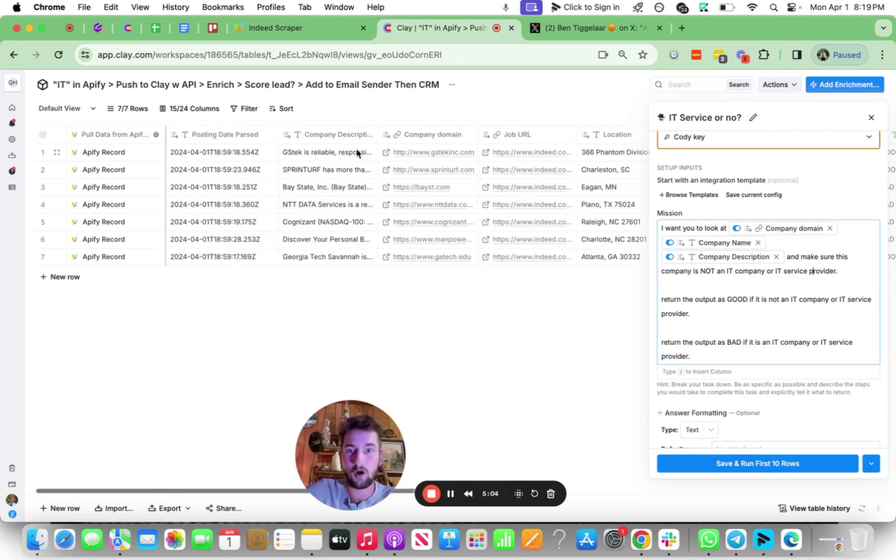
pyautogui.moveTo(378, 135); pyautogui.dragTo(548, 134)
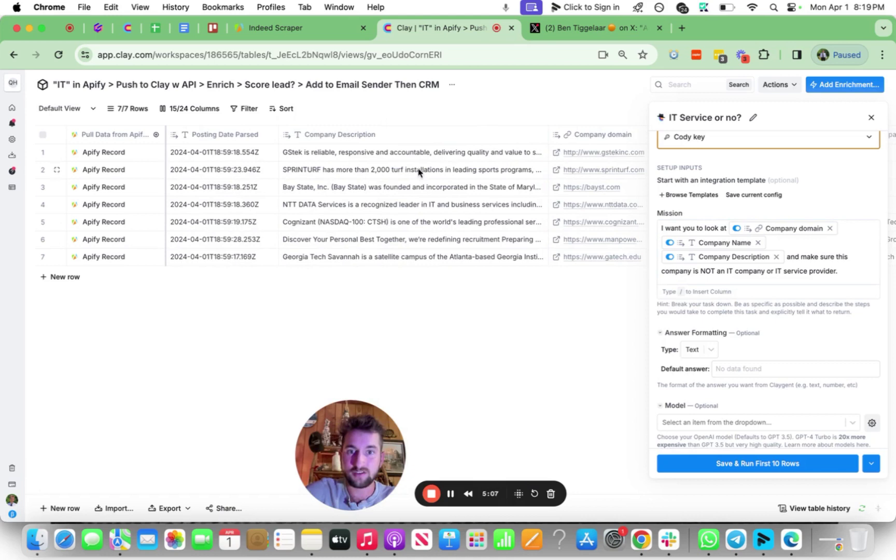
pyautogui.click(674, 262)
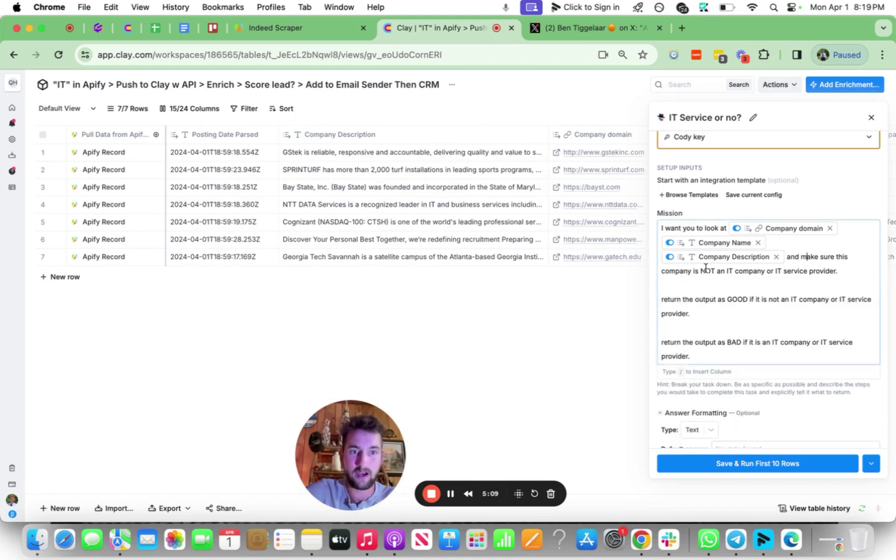
# Step: Delete all of Bay State's company description text in row 3
pyautogui.click(503, 202)
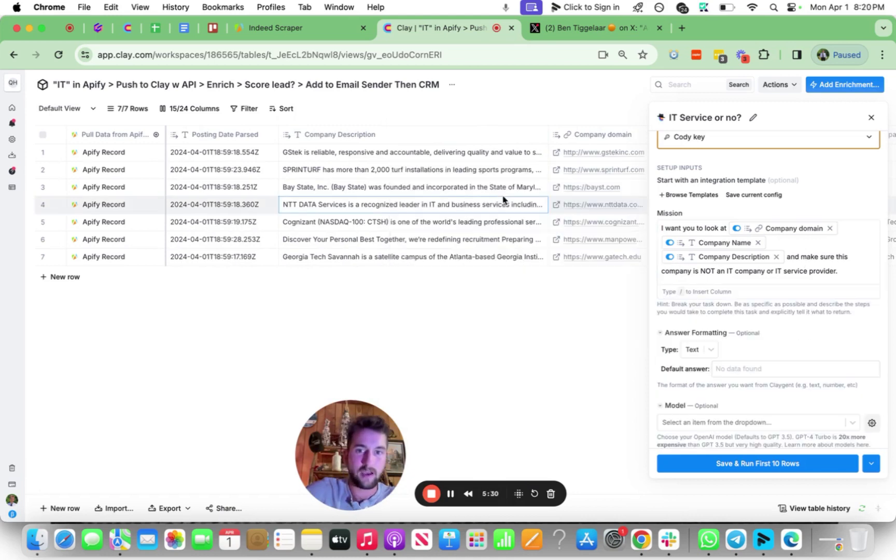
pyautogui.click(443, 190)
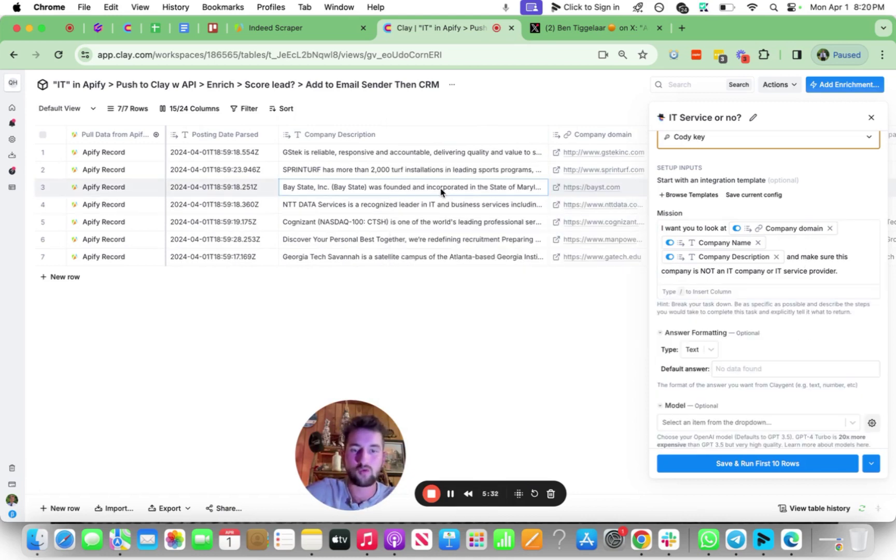
pyautogui.hscroll(1, 441, 191)
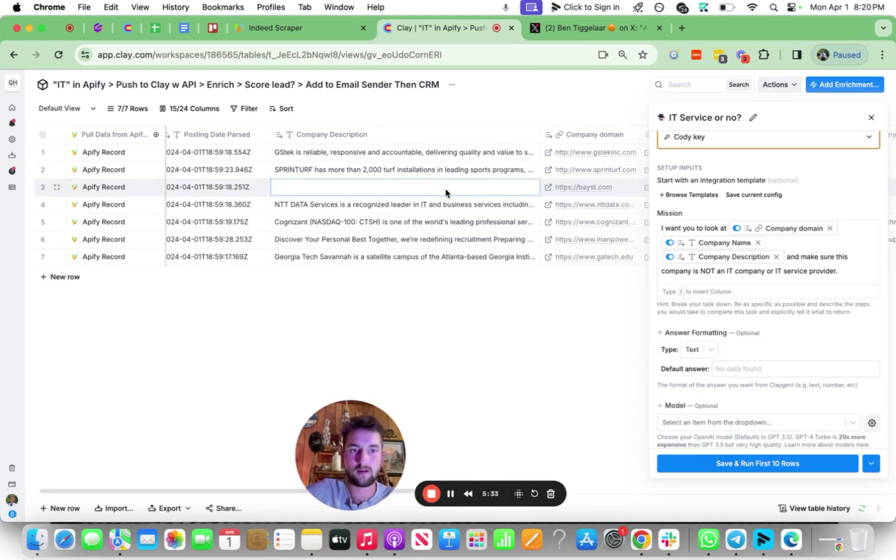
pyautogui.doubleClick(441, 190)
pyautogui.moveTo(584, 216); pyautogui.dragTo(273, 186)
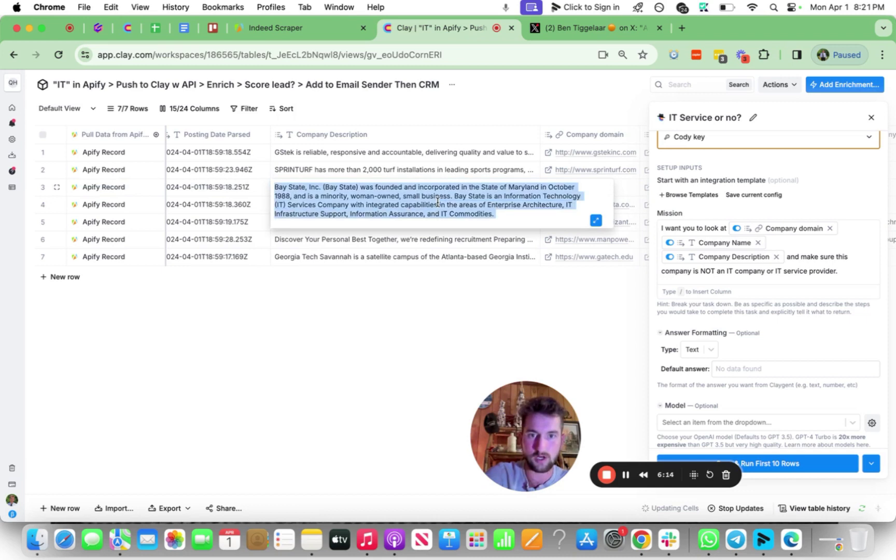
pyautogui.press('BackSpace')
pyautogui.press('super+a')
pyautogui.press('BackSpace')
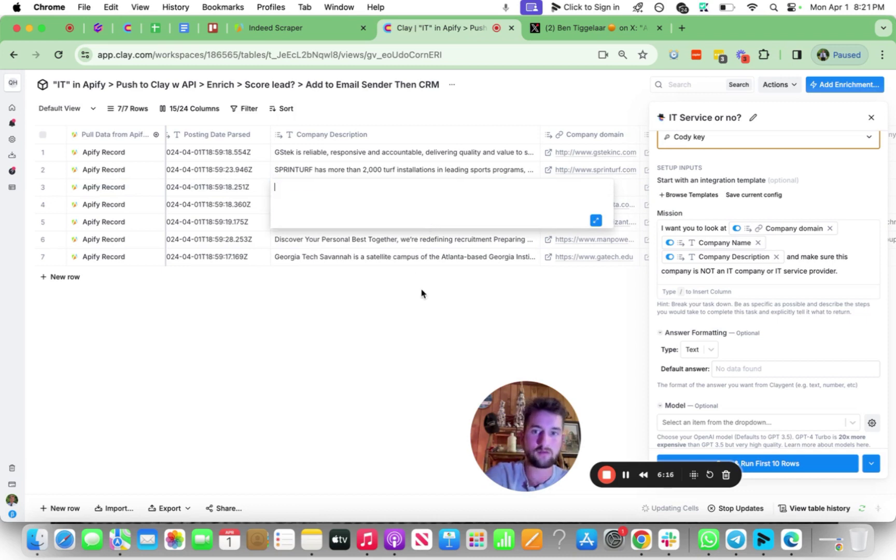
pyautogui.click(414, 307)
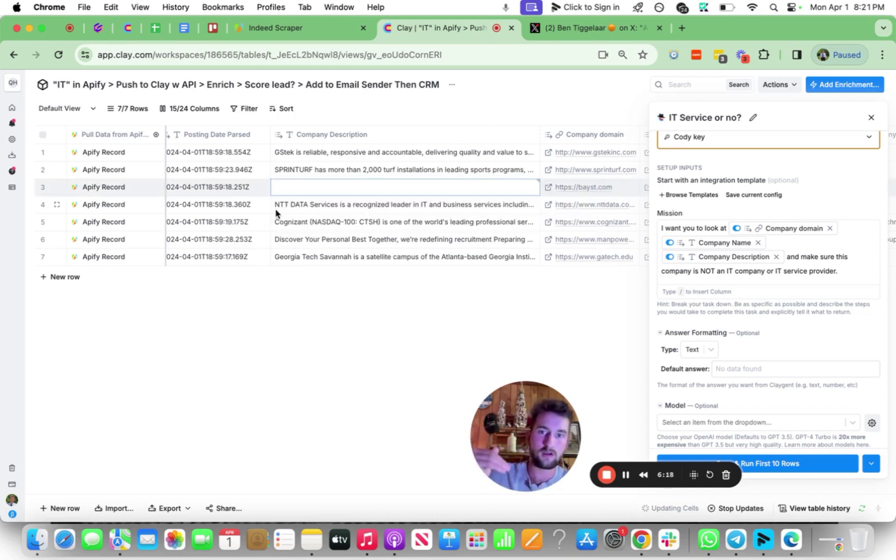
pyautogui.hscroll(-1, 312, 197)
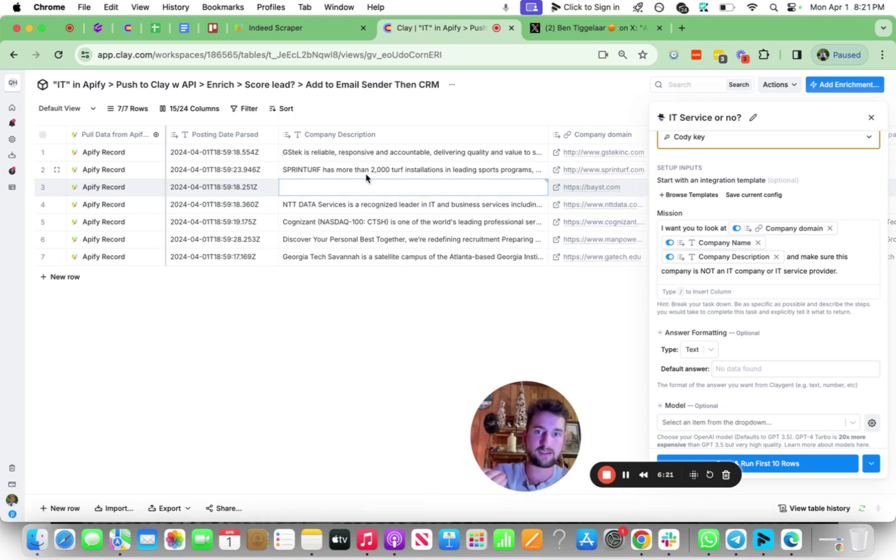
pyautogui.hscroll(1, 366, 178)
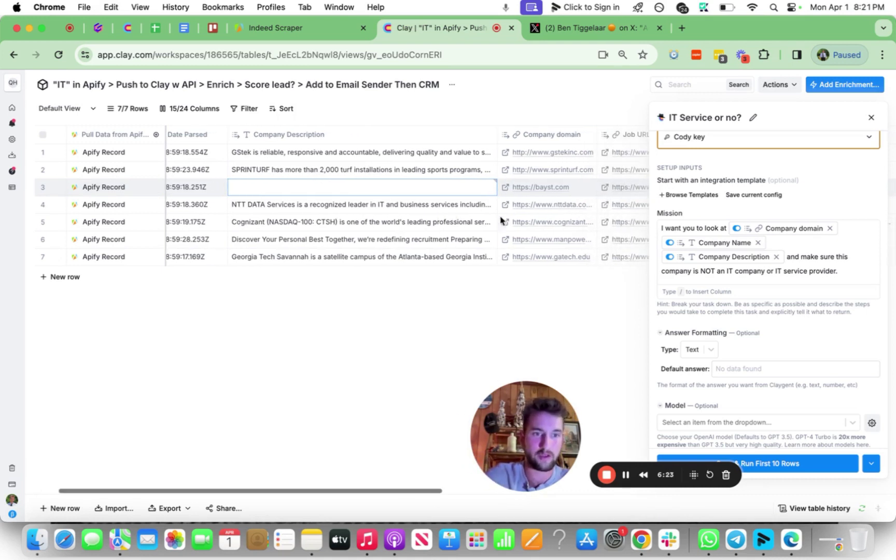
# Step: Re-paste the GOOD/BAD instructions and turn off Required to run for Company Description
pyautogui.click(814, 271)
pyautogui.write('return the output as GOOD if it is not an IT company or IT service provider.  return the output as BAD if it is an IT company or IT service provider.')
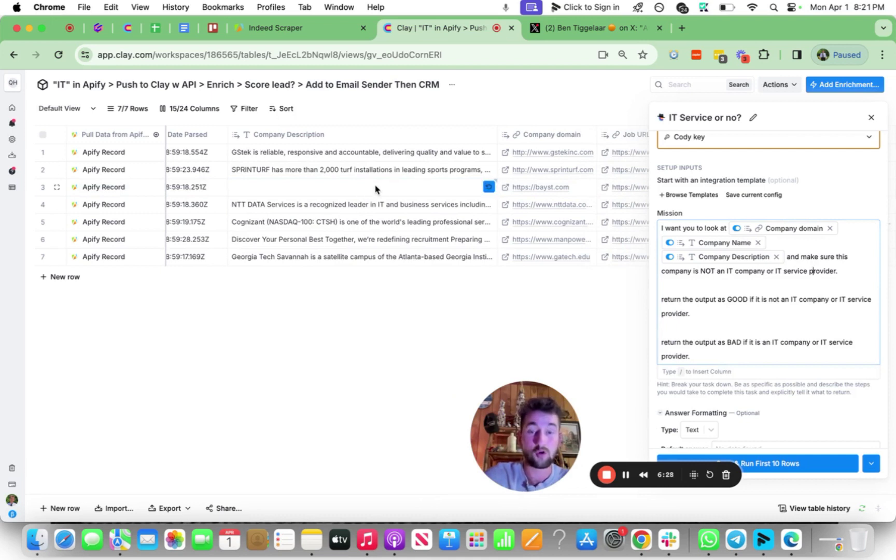
pyautogui.moveTo(672, 262)
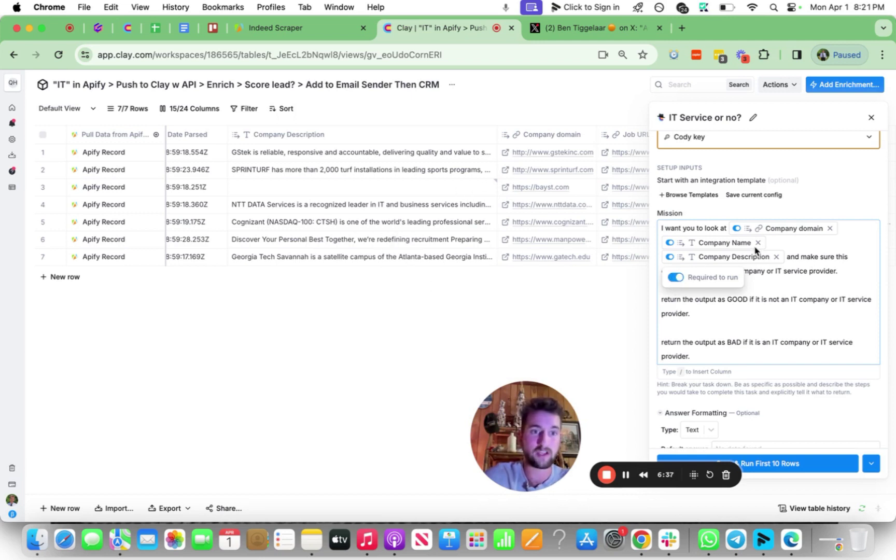
pyautogui.click(674, 277)
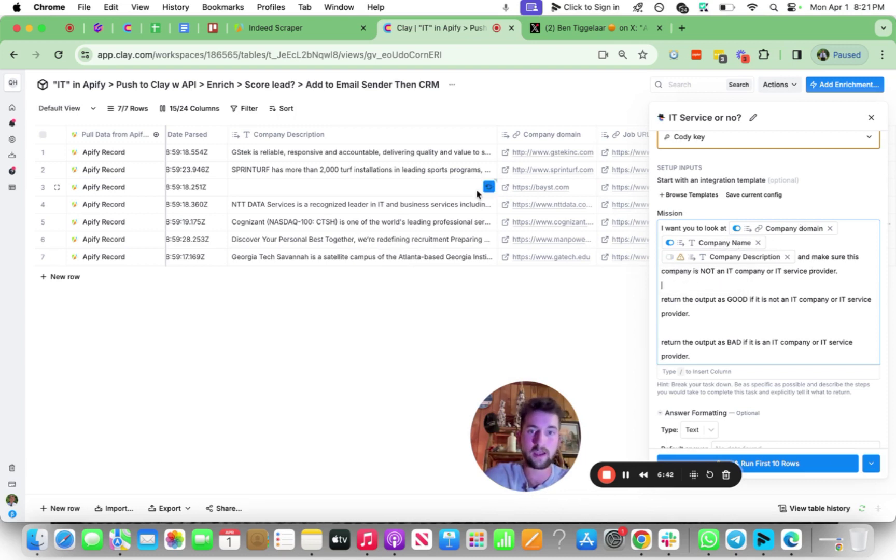
pyautogui.hscroll(-2, 476, 191)
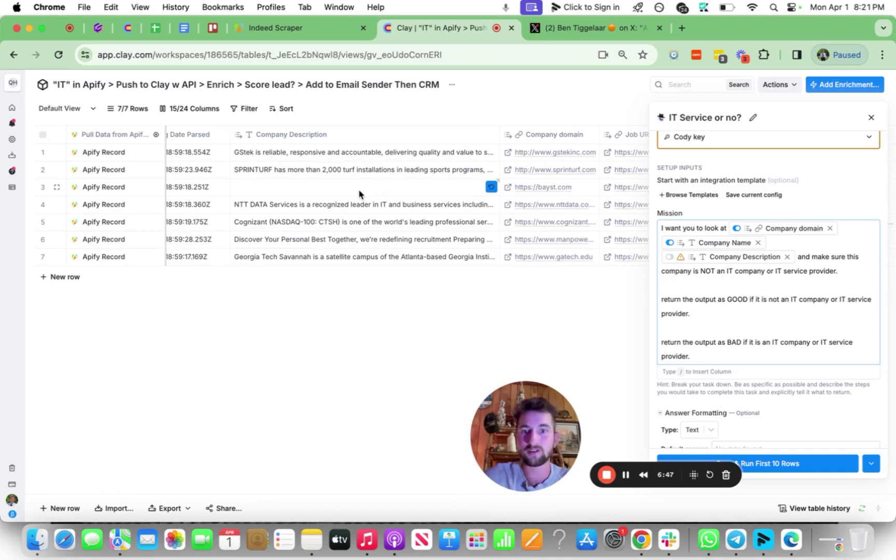
pyautogui.scroll(2, 718, 292)
pyautogui.moveTo(670, 302)
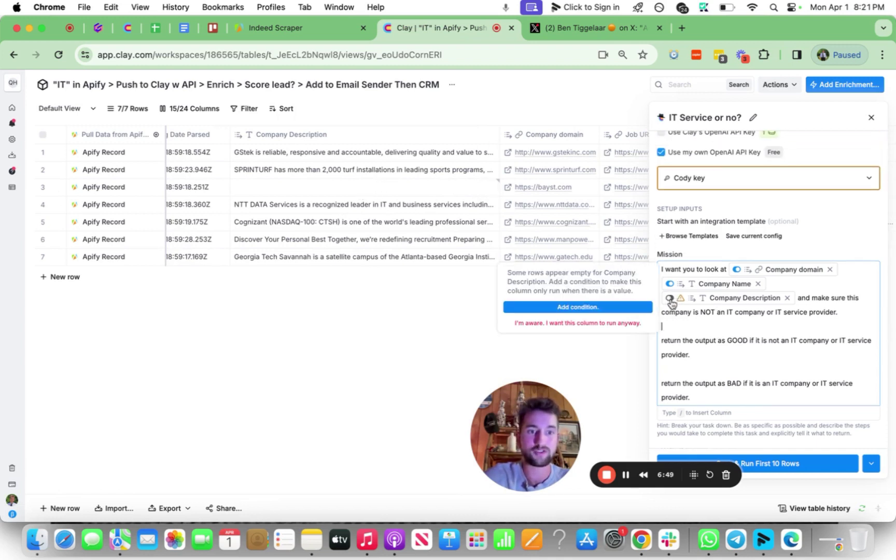
pyautogui.scroll(-5, 749, 356)
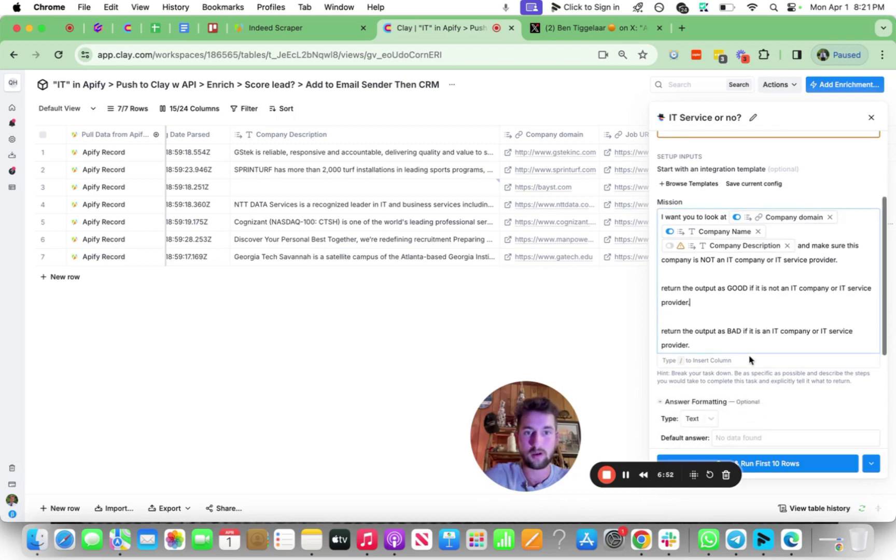
pyautogui.scroll(5, 783, 317)
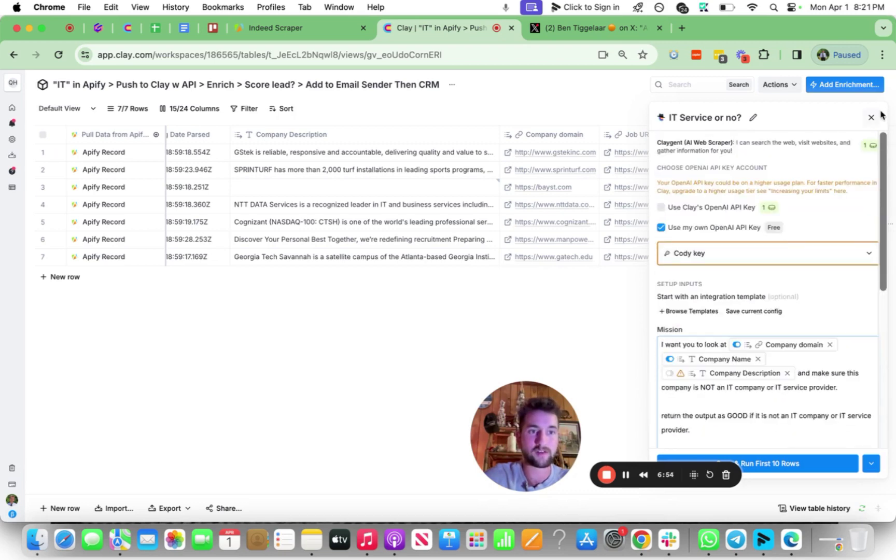
pyautogui.click(871, 117)
pyautogui.hscroll(2, 656, 271)
pyautogui.hscroll(6, 657, 271)
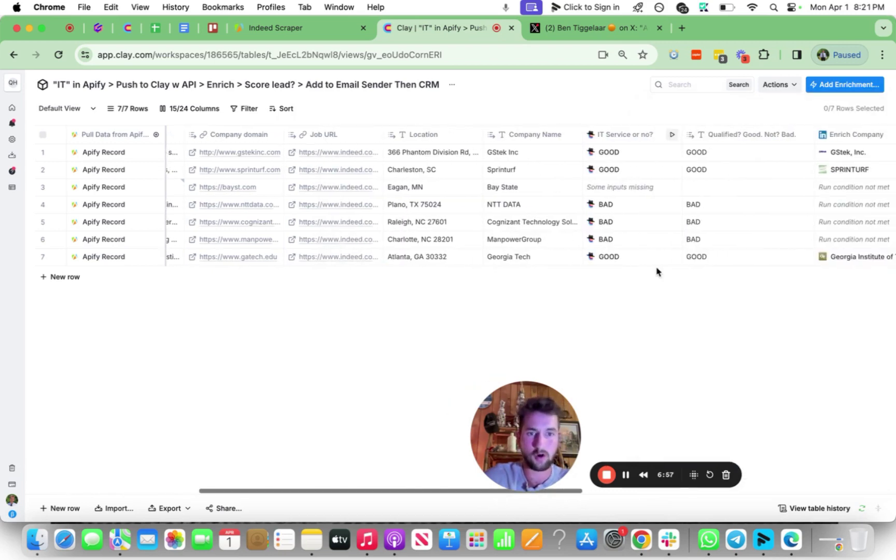
pyautogui.hscroll(1, 657, 270)
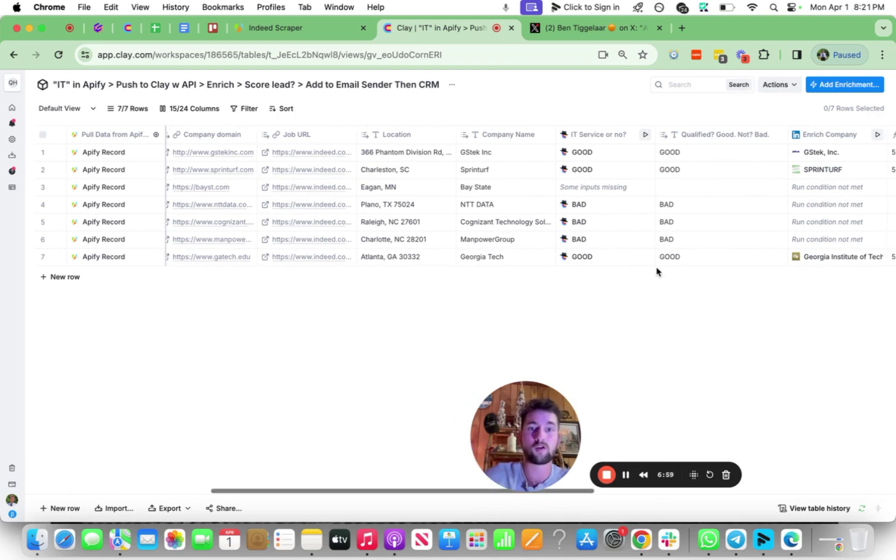
pyautogui.hscroll(5, 633, 189)
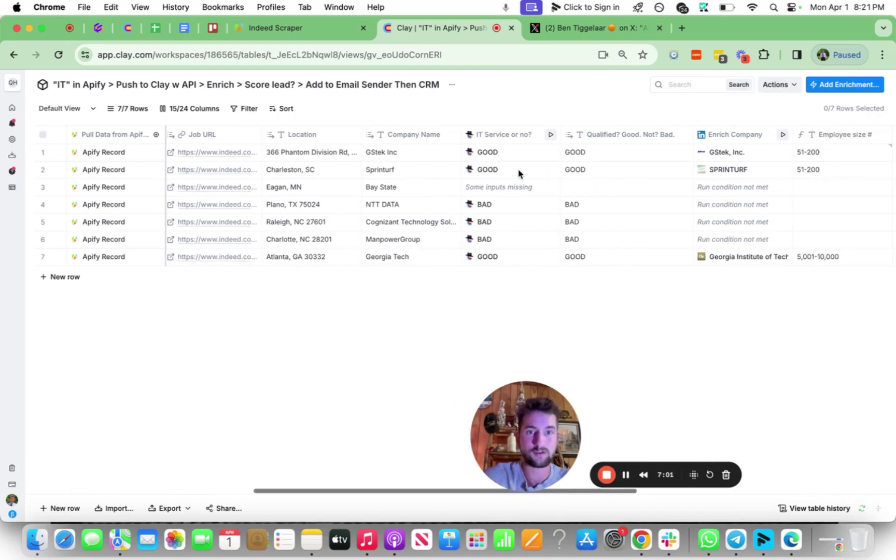
pyautogui.click(508, 154)
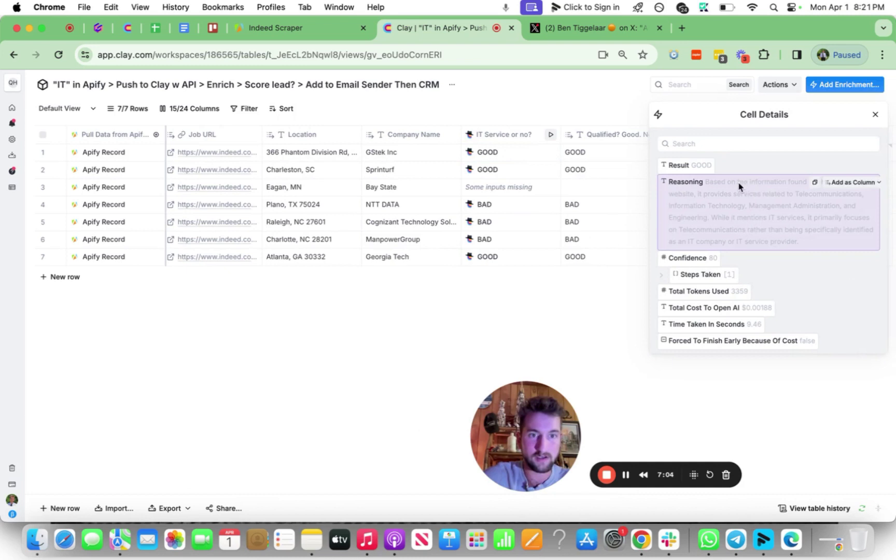
pyautogui.hscroll(1, 539, 174)
pyautogui.hscroll(3, 539, 173)
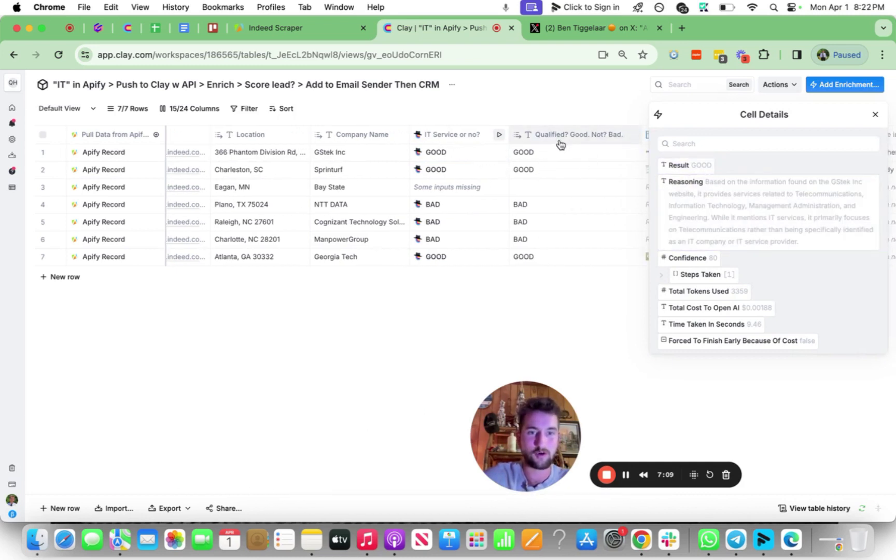
pyautogui.click(498, 204)
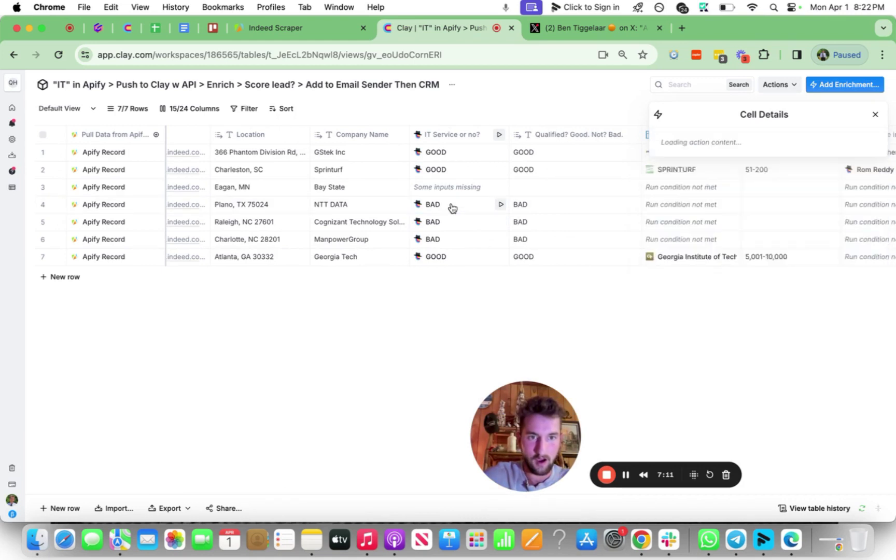
pyautogui.moveTo(858, 264)
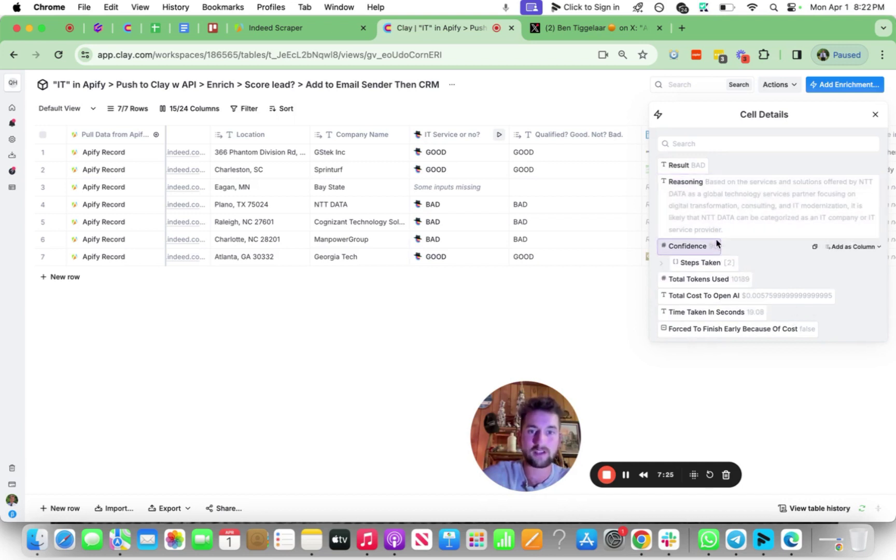
pyautogui.click(460, 244)
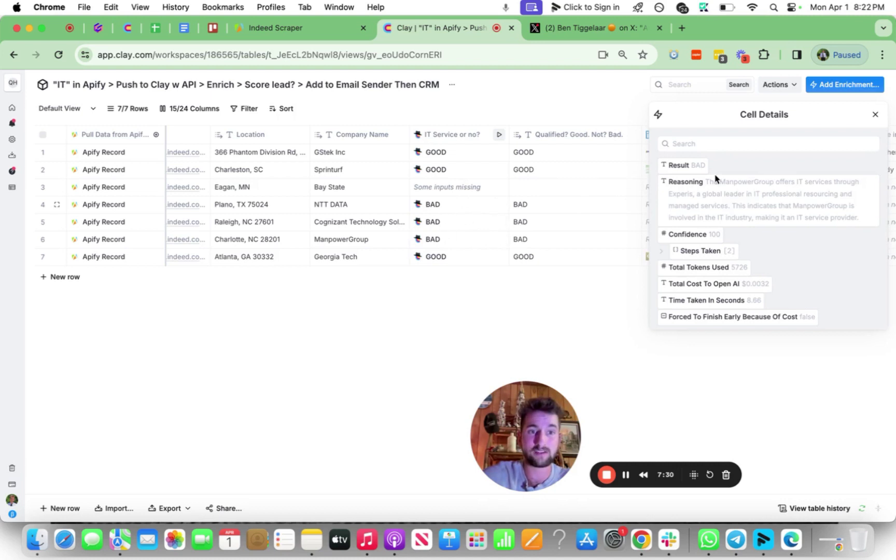
pyautogui.click(872, 115)
pyautogui.hscroll(1, 589, 222)
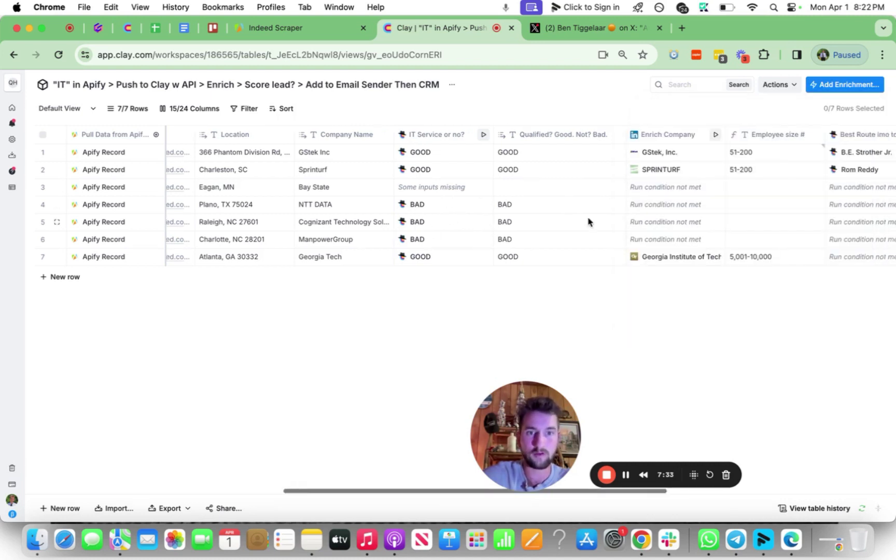
pyautogui.hscroll(5, 589, 222)
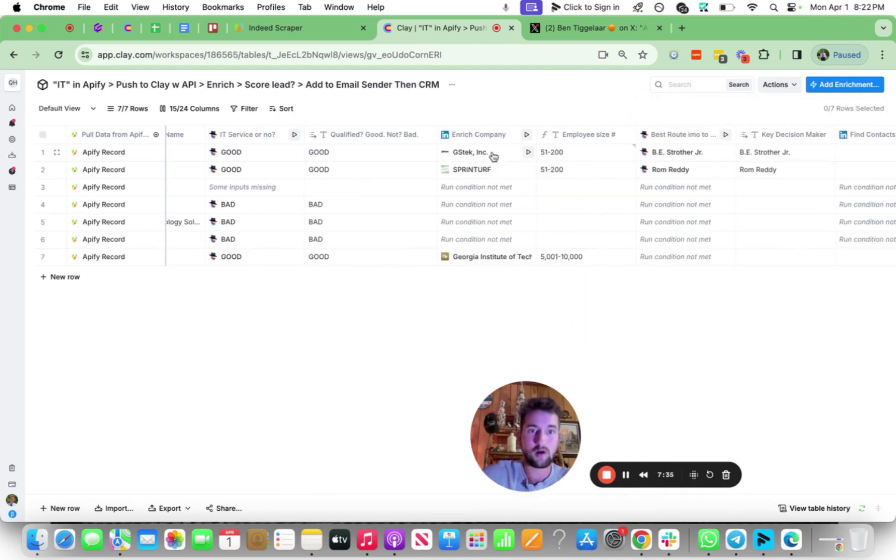
pyautogui.click(624, 30)
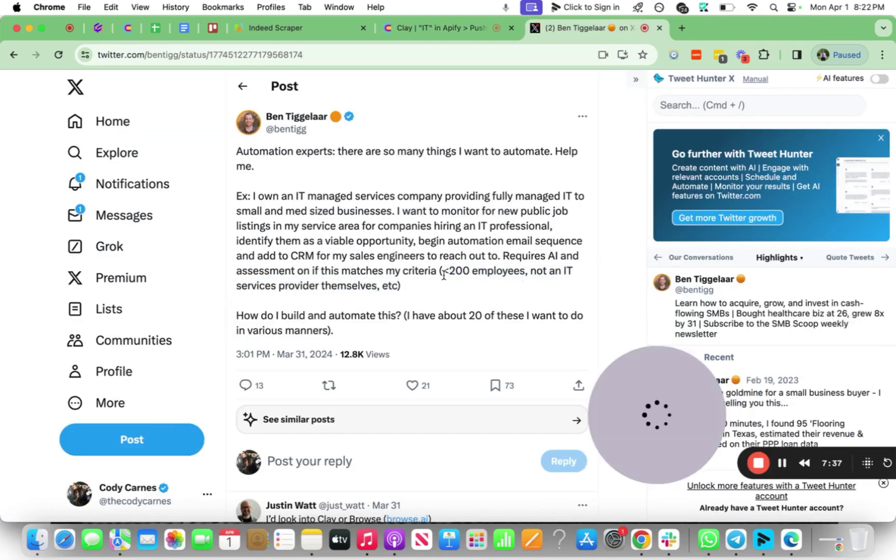
pyautogui.moveTo(443, 275); pyautogui.dragTo(522, 272)
pyautogui.click(446, 28)
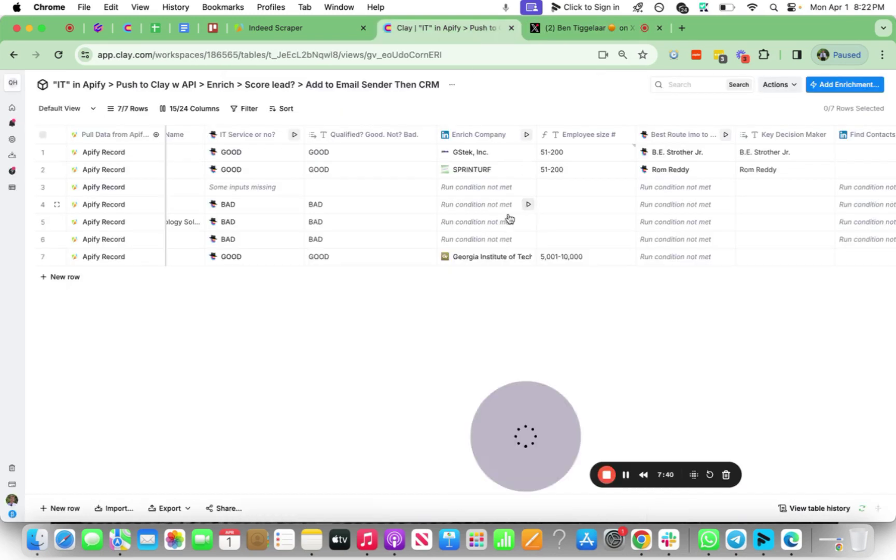
pyautogui.hscroll(-2, 509, 219)
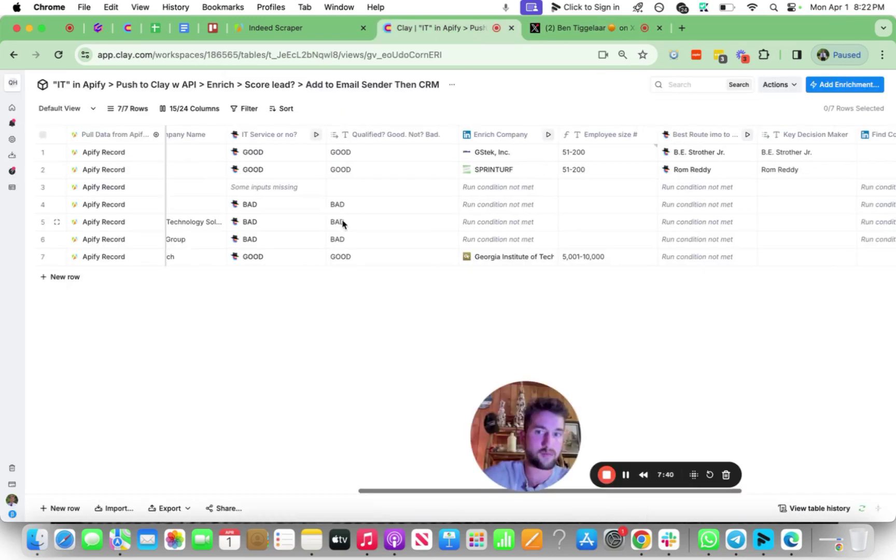
pyautogui.click(518, 146)
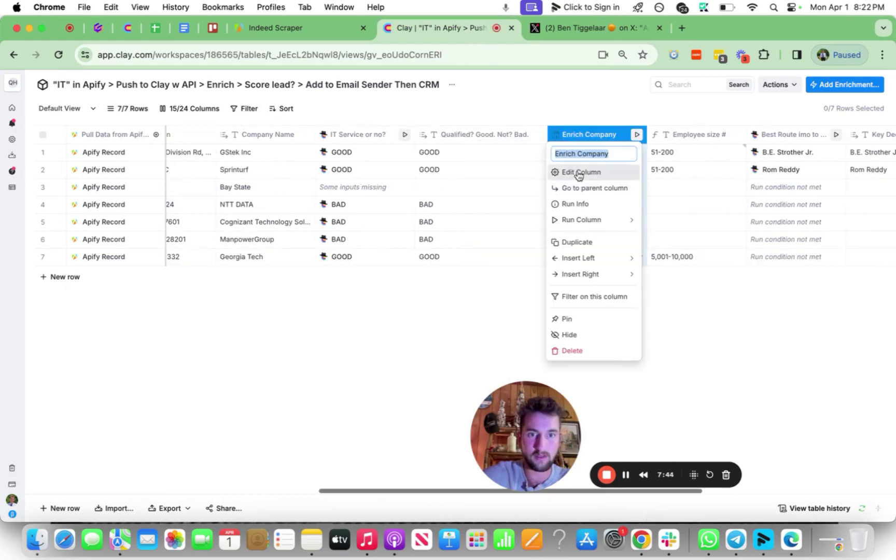
pyautogui.press('Return')
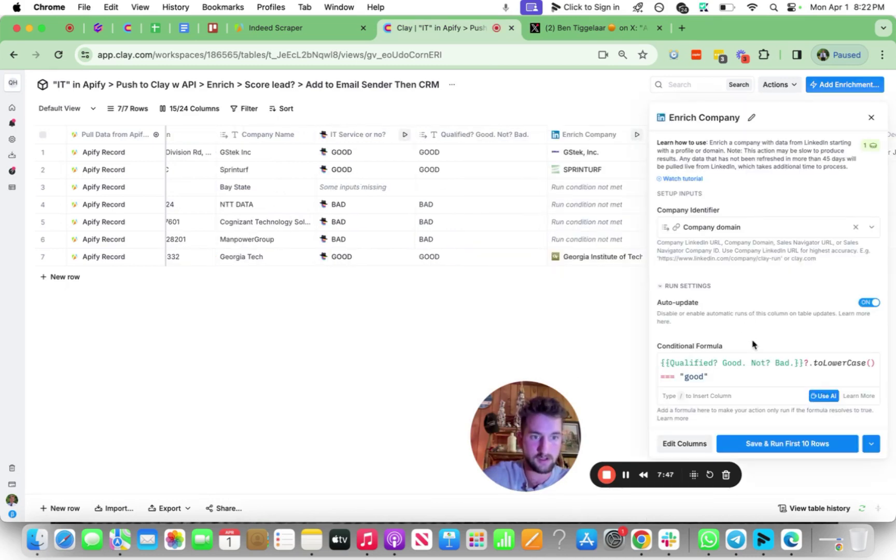
pyautogui.click(824, 396)
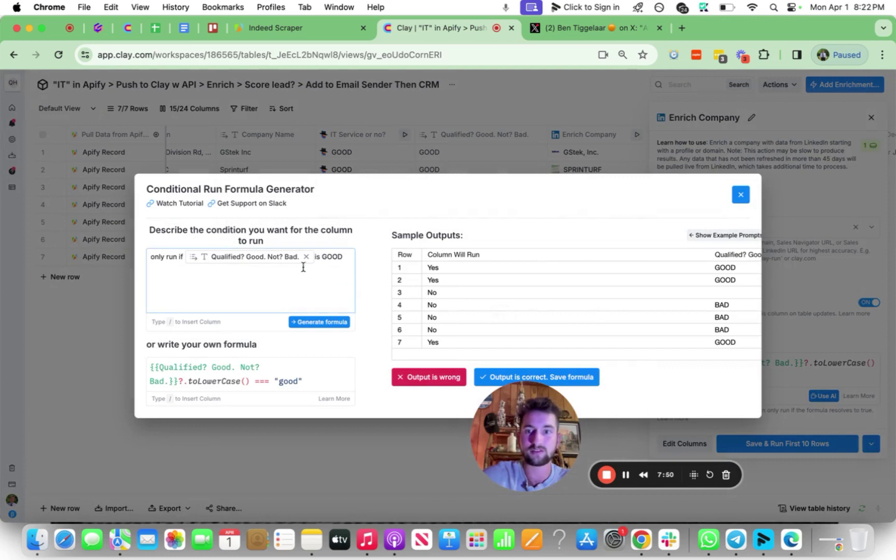
pyautogui.moveTo(217, 262)
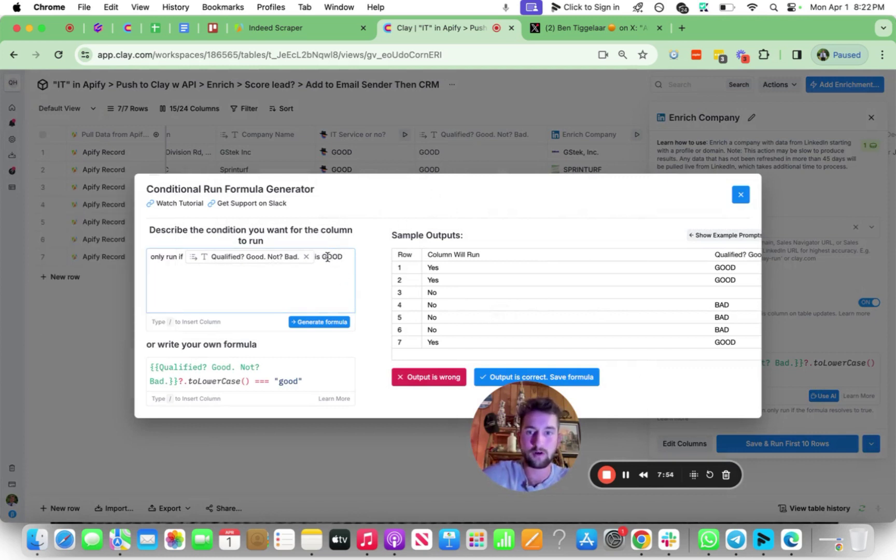
pyautogui.click(741, 194)
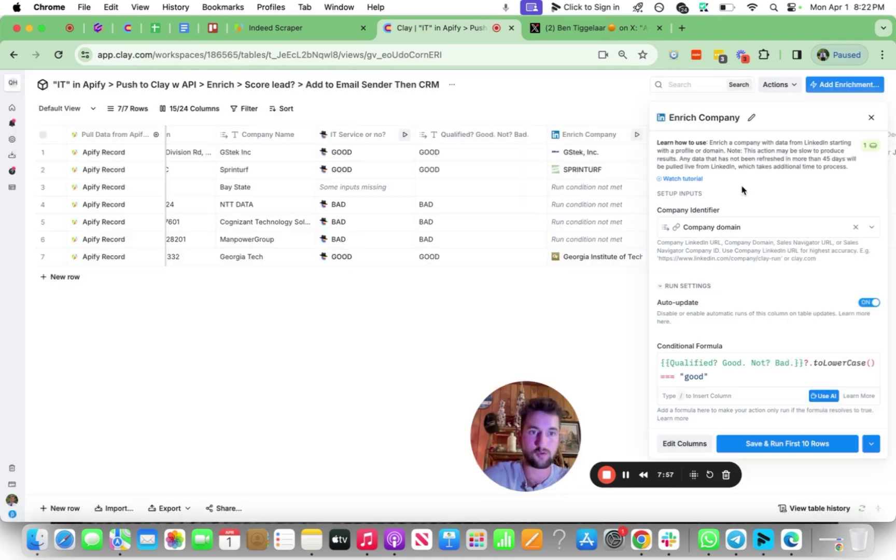
pyautogui.click(871, 117)
pyautogui.hscroll(5, 611, 229)
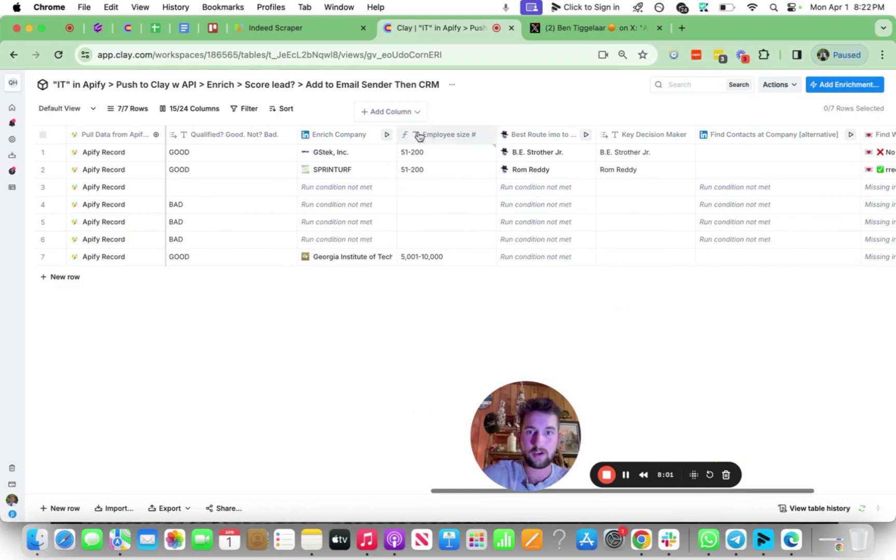
# Step: Review the Best Route imo to Finding KDM settings and its under-200-employees run condition
pyautogui.hscroll(-2, 385, 172)
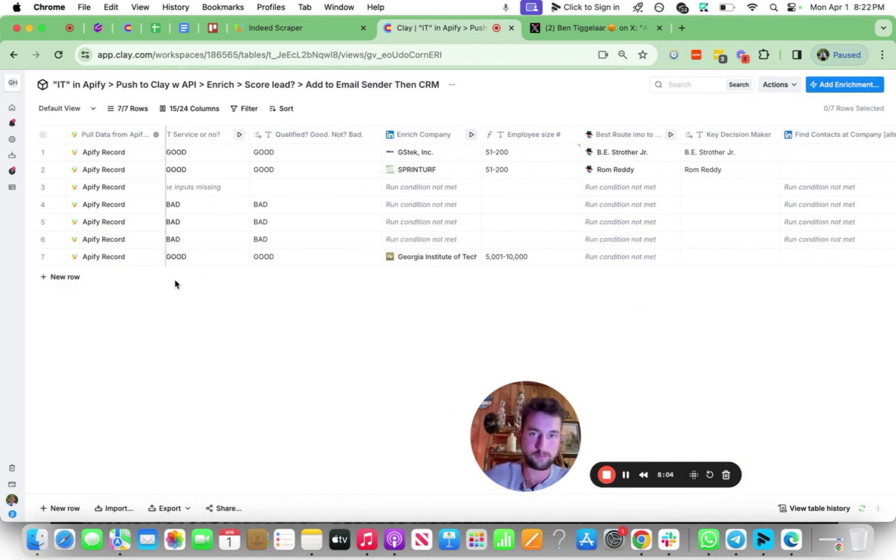
pyautogui.hscroll(2, 524, 296)
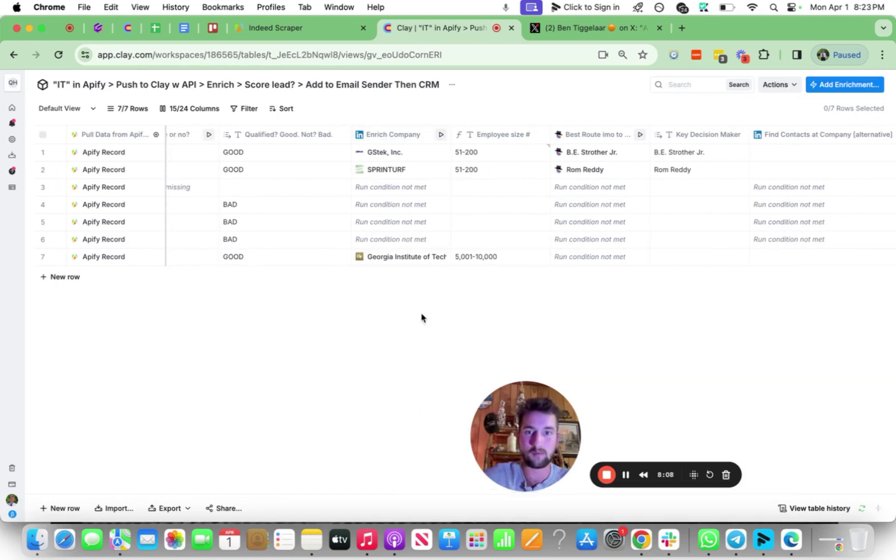
pyautogui.hscroll(2, 569, 329)
pyautogui.hscroll(5, 355, 175)
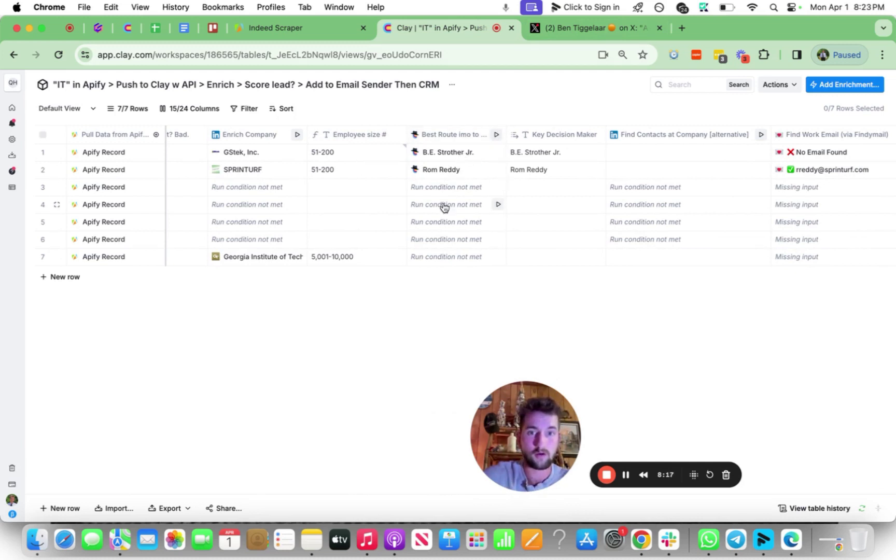
pyautogui.click(470, 136)
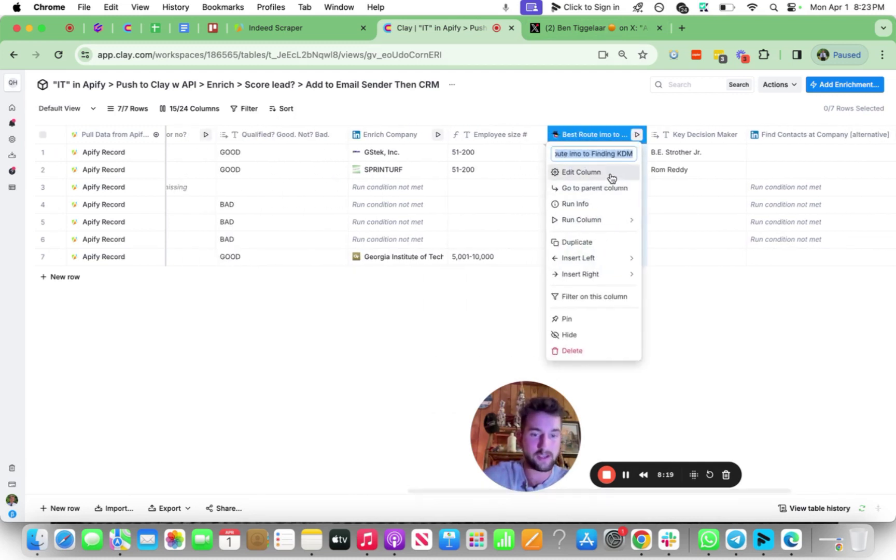
pyautogui.click(610, 174)
pyautogui.scroll(-5, 731, 357)
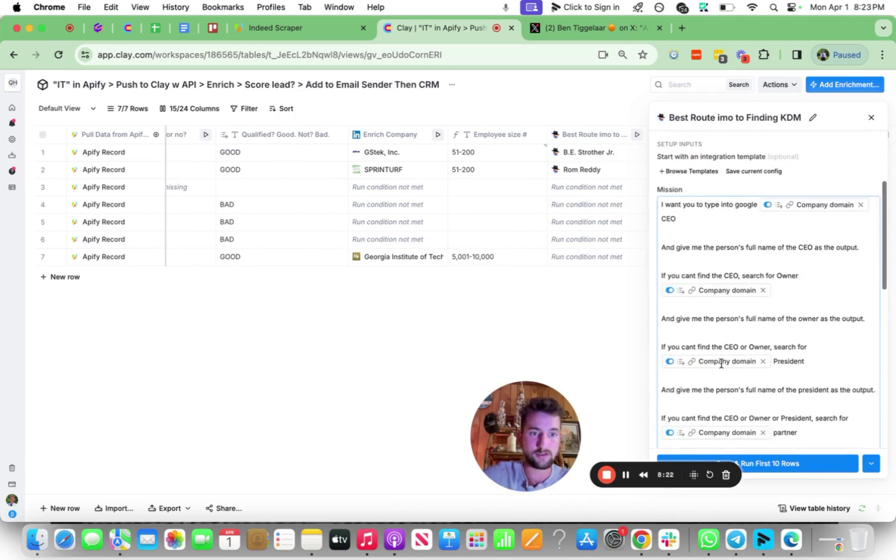
pyautogui.scroll(-1, 721, 363)
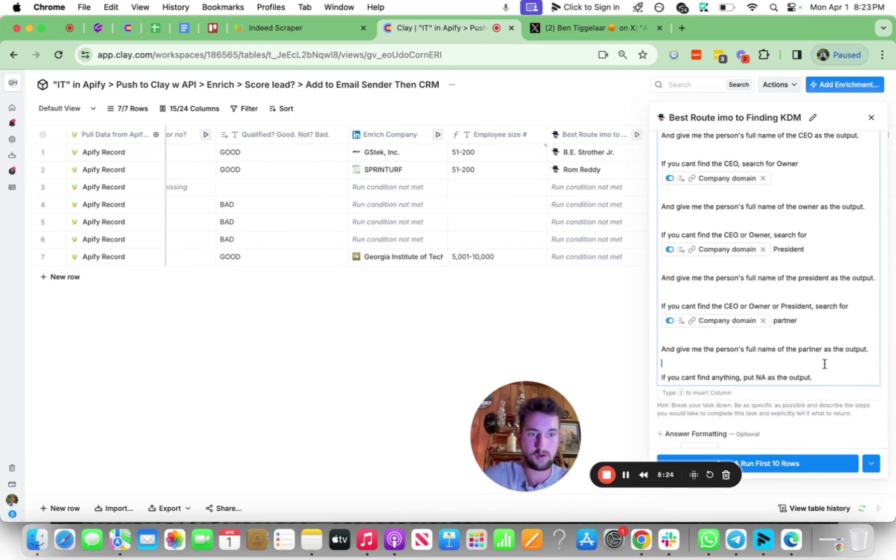
pyautogui.scroll(-10, 824, 364)
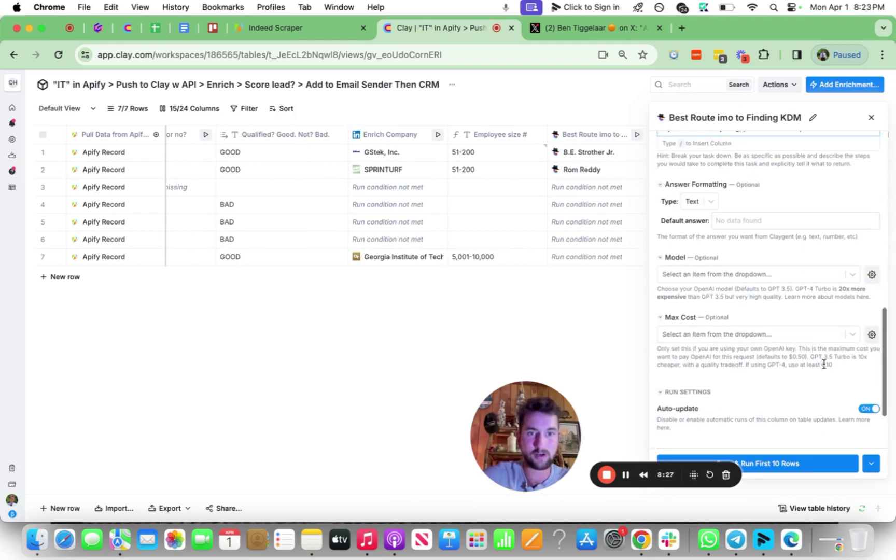
pyautogui.scroll(-5, 823, 365)
pyautogui.click(820, 415)
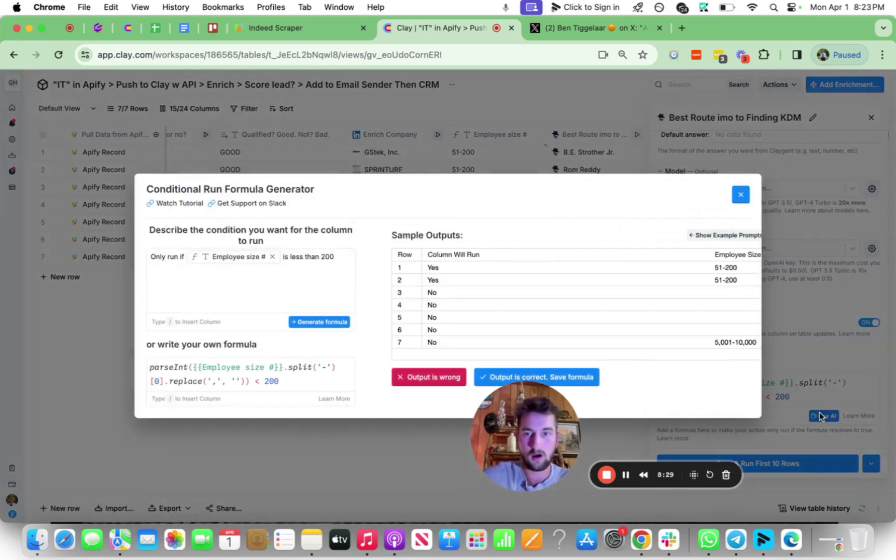
pyautogui.click(324, 283)
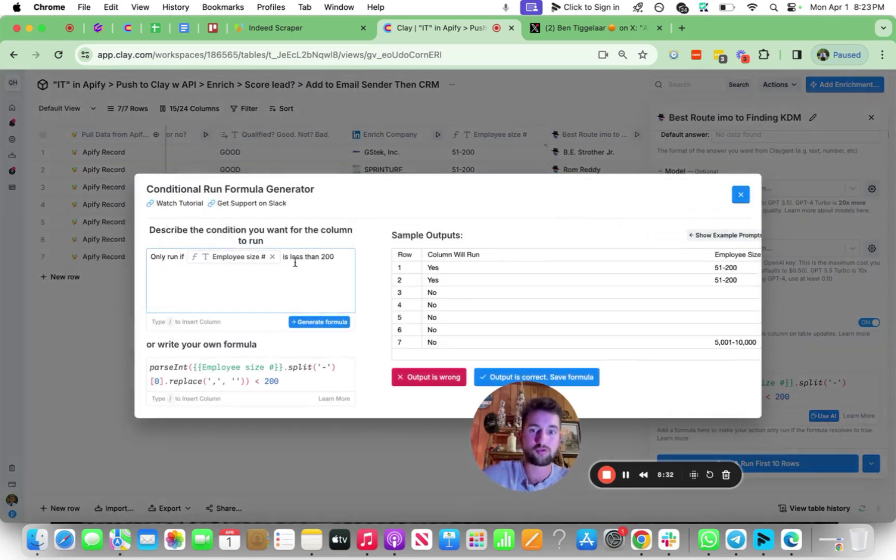
pyautogui.click(743, 195)
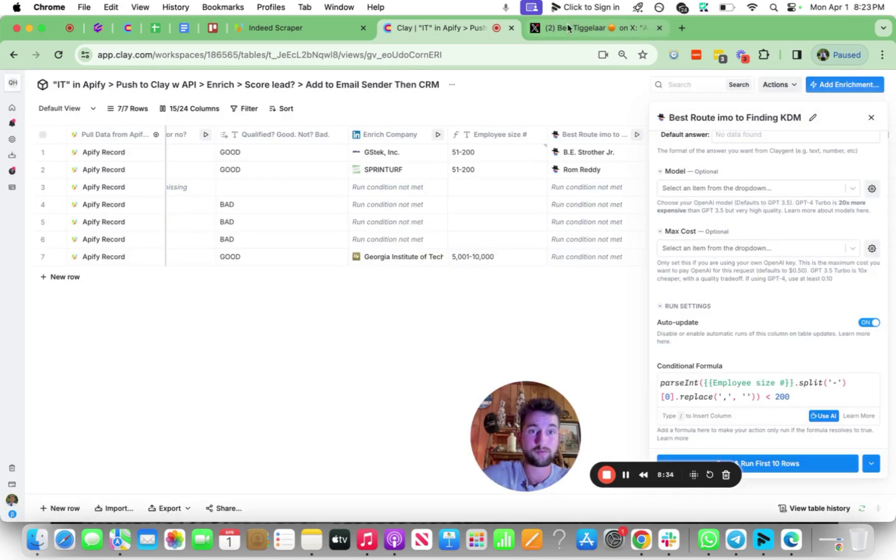
# Step: Check the X post's '<200 employees' criterion, then return to the Clay job table
pyautogui.click(576, 28)
pyautogui.moveTo(530, 274); pyautogui.dragTo(382, 289)
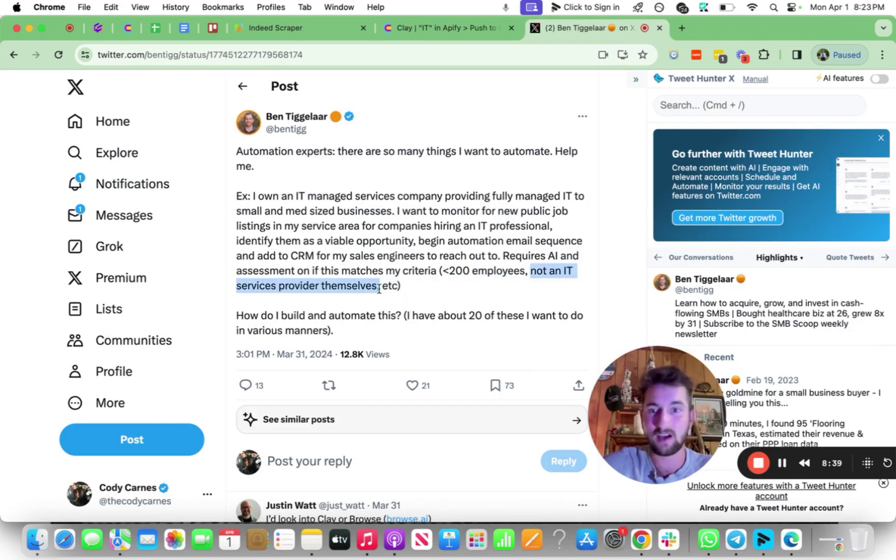
pyautogui.moveTo(441, 270); pyautogui.dragTo(525, 271)
pyautogui.click(486, 28)
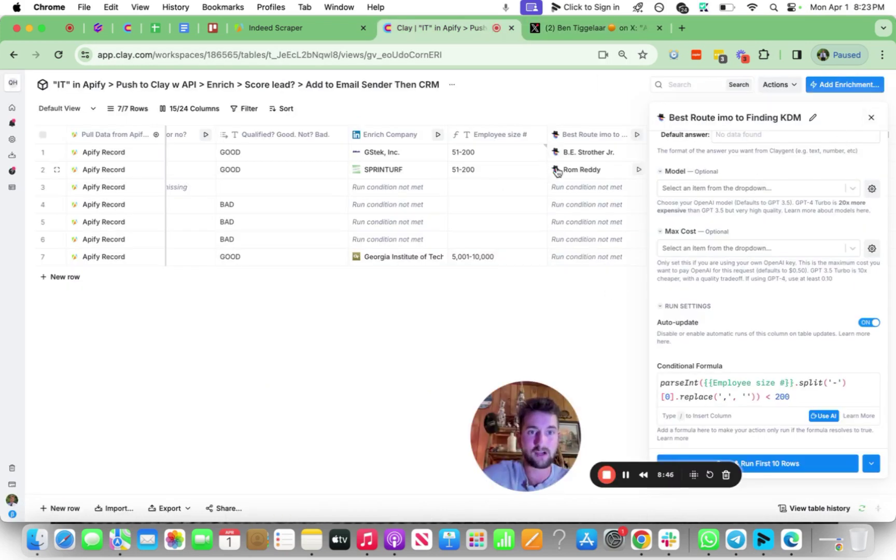
# Step: Close the Key Decision Maker settings panel and open the Find Work Email (via Findymail) column's options
pyautogui.click(871, 120)
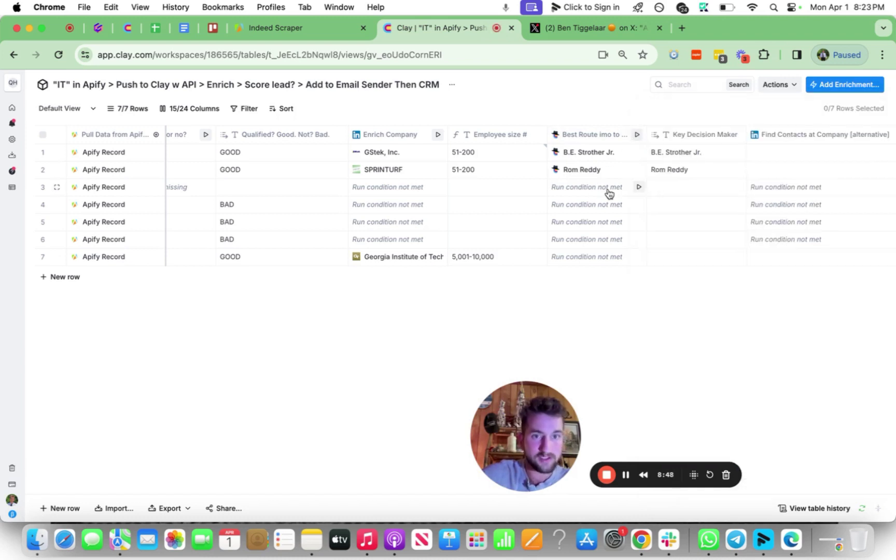
pyautogui.hscroll(3, 612, 178)
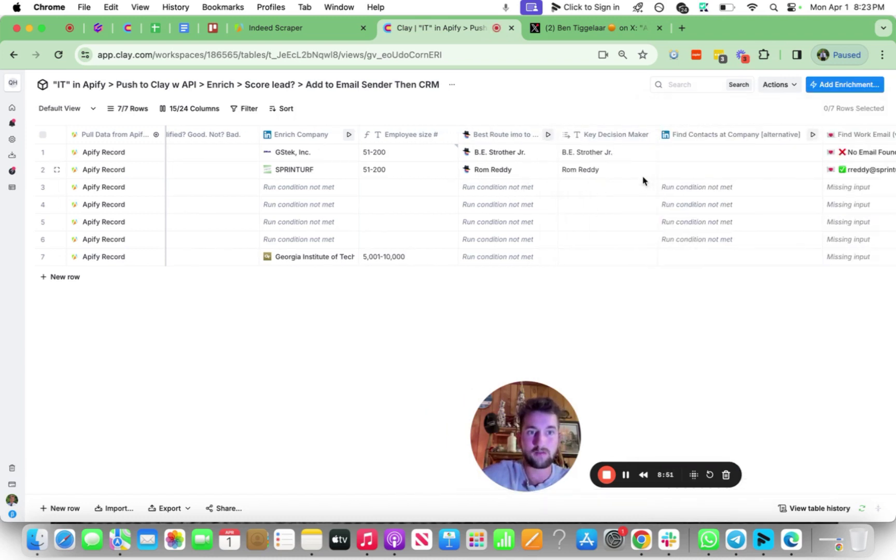
pyautogui.hscroll(3, 643, 180)
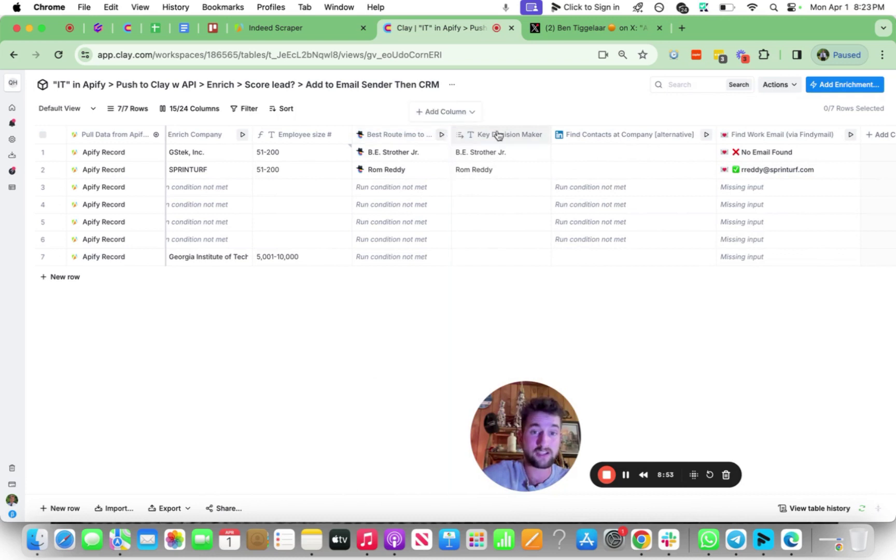
pyautogui.click(590, 136)
pyautogui.hscroll(1, 679, 180)
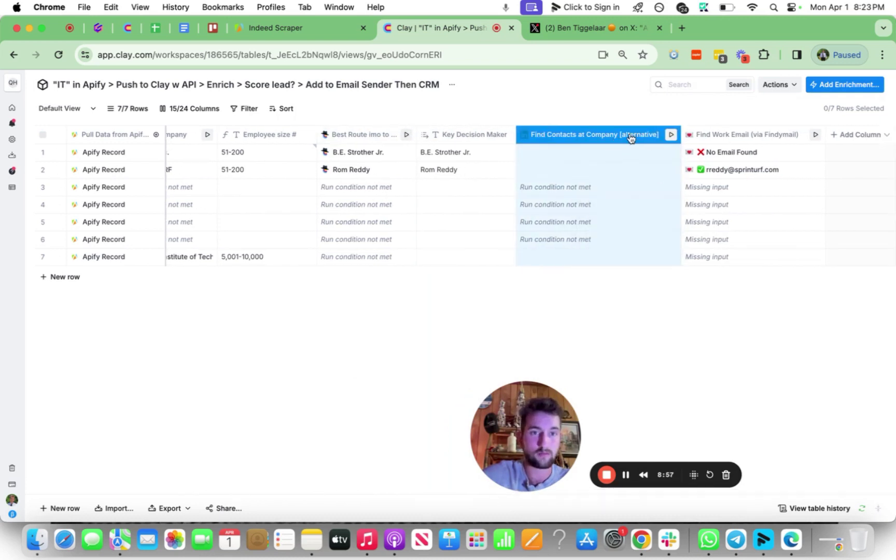
pyautogui.click(539, 278)
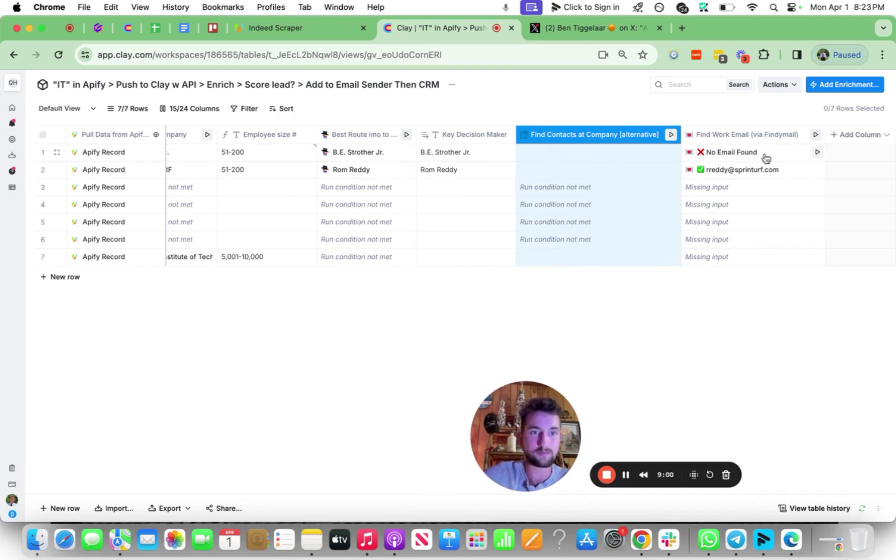
pyautogui.click(754, 136)
# Step: Review the Findymail settings, which use Key Decision Maker as full name and Company domain as domain, then close them
pyautogui.click(751, 172)
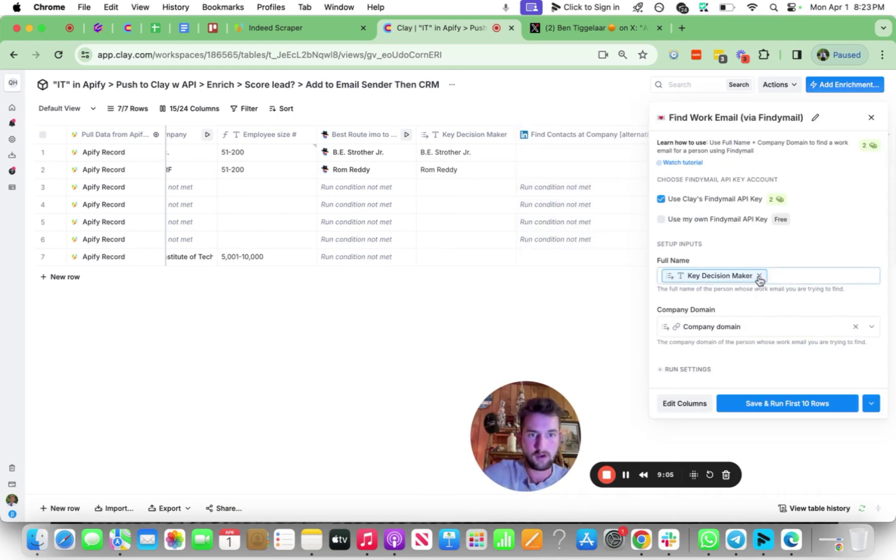
pyautogui.moveTo(710, 280)
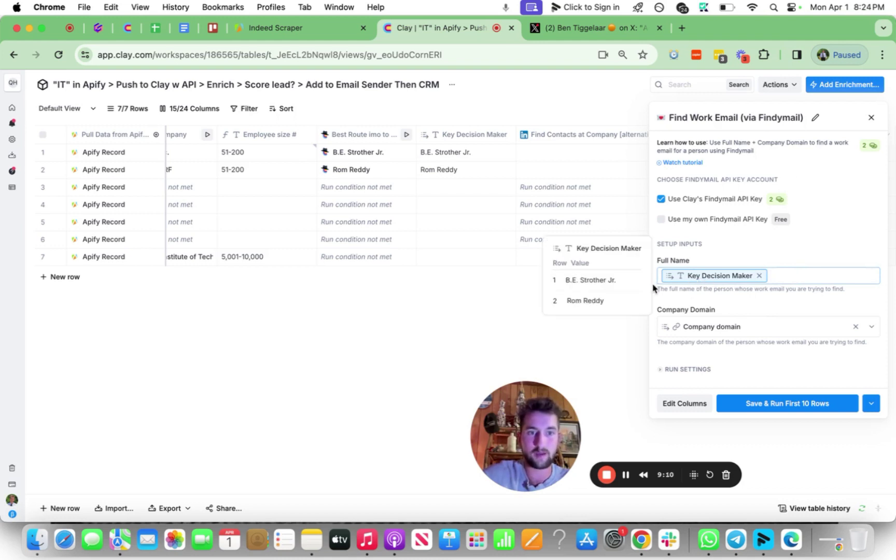
pyautogui.moveTo(724, 332)
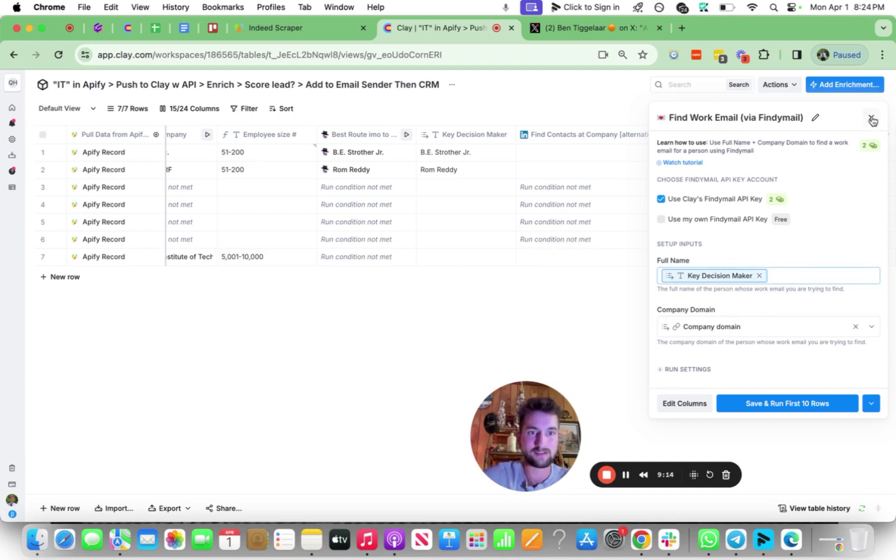
pyautogui.press('Escape')
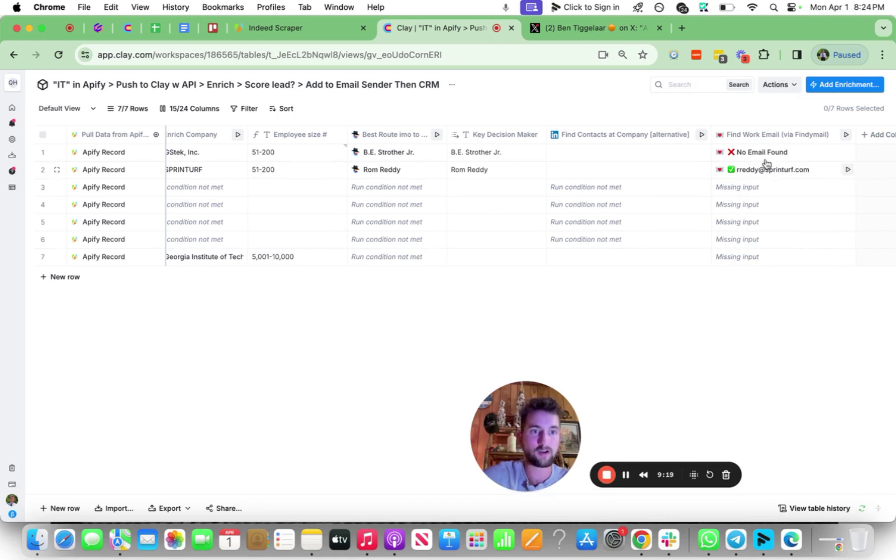
# Step: Scroll the table to check the results: a work email for row 2, 'No Email Found' for row 1
pyautogui.hscroll(-5, 715, 162)
pyautogui.hscroll(-3, 516, 168)
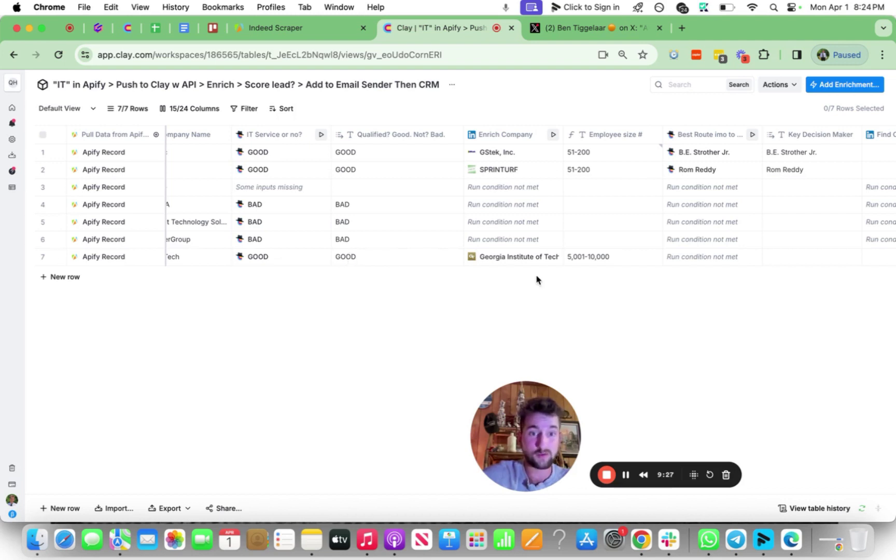
pyautogui.hscroll(2, 539, 279)
pyautogui.hscroll(5, 568, 256)
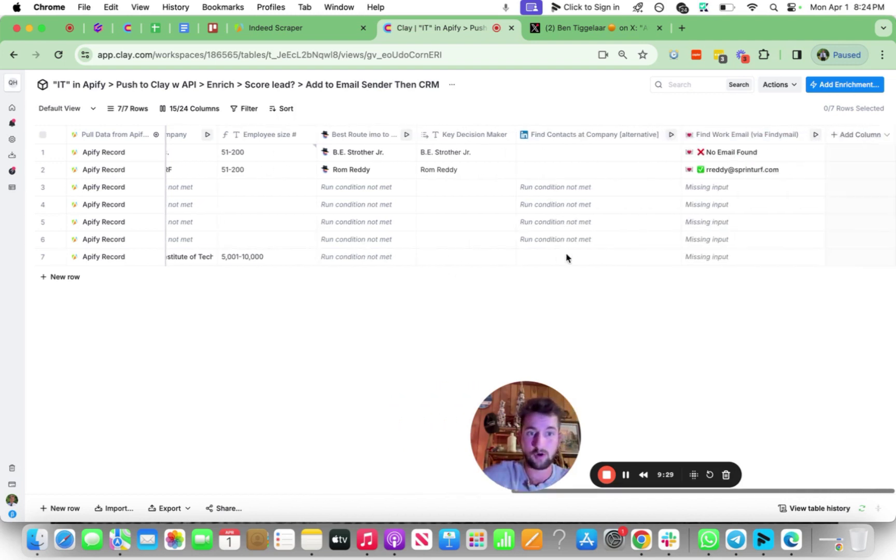
pyautogui.moveTo(539, 415); pyautogui.dragTo(661, 414)
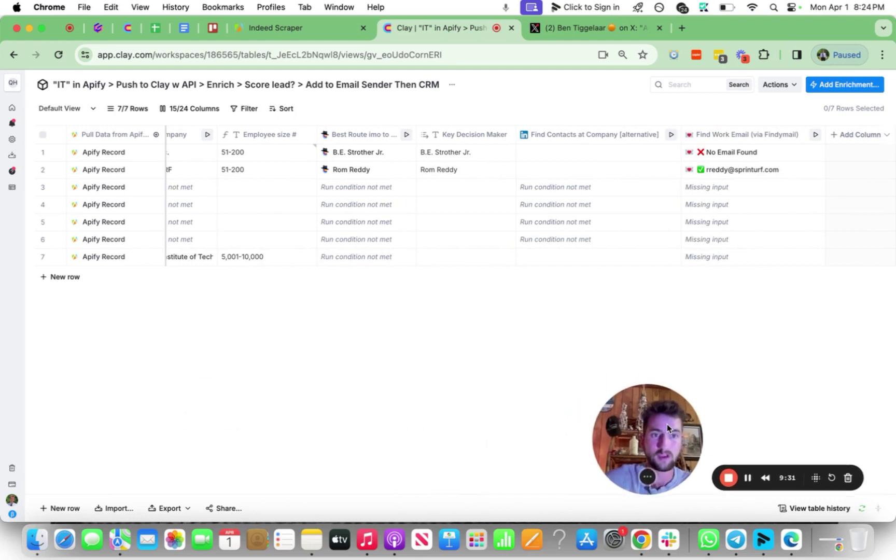
# Step: Check the X post's email-sequence and add-to-CRM requirements, then return to the Clay lead table
pyautogui.click(605, 30)
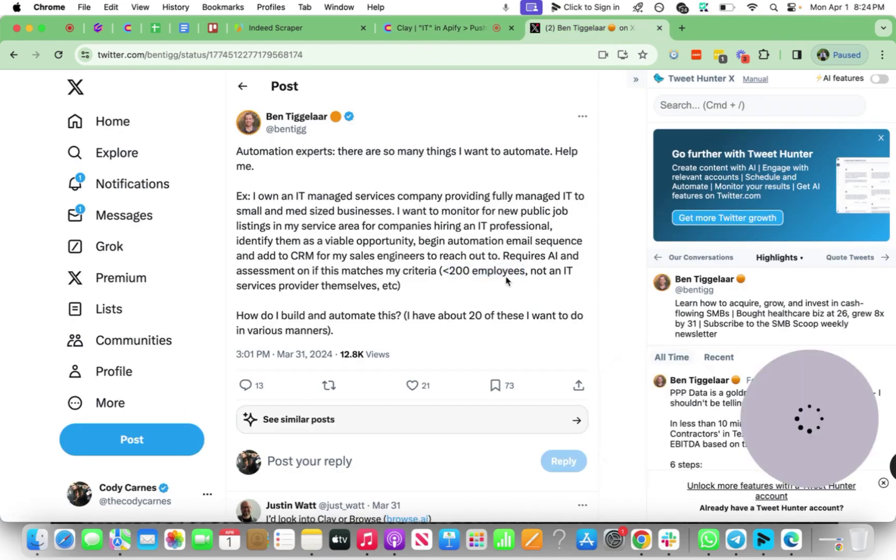
pyautogui.moveTo(419, 244); pyautogui.dragTo(584, 243)
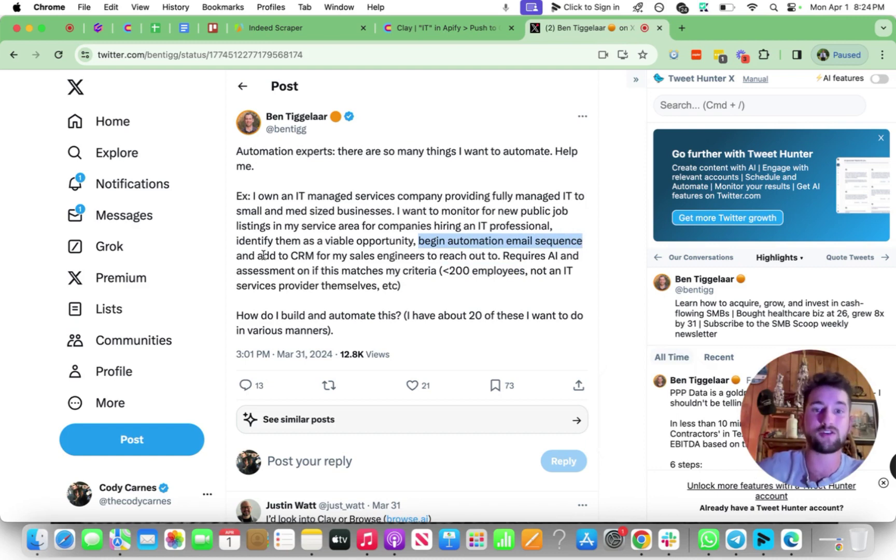
pyautogui.moveTo(257, 254); pyautogui.dragTo(416, 256)
pyautogui.click(506, 252)
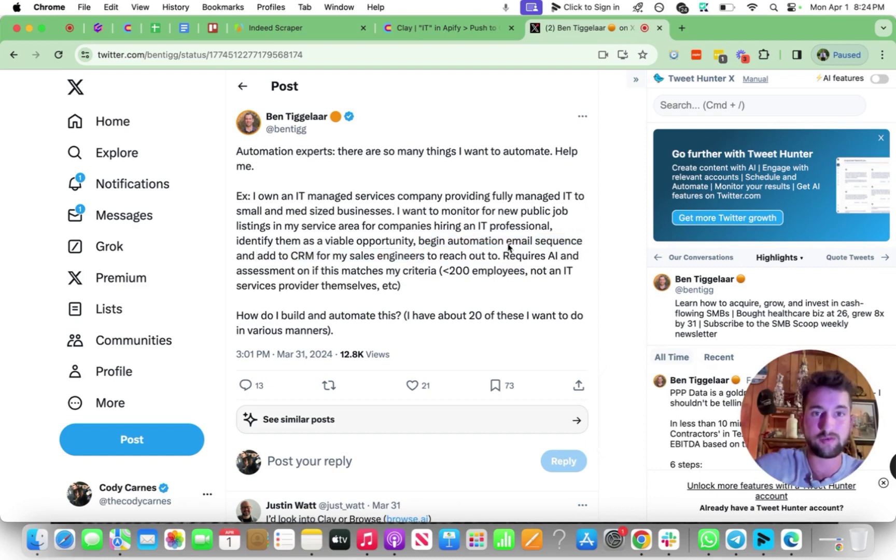
pyautogui.click(457, 28)
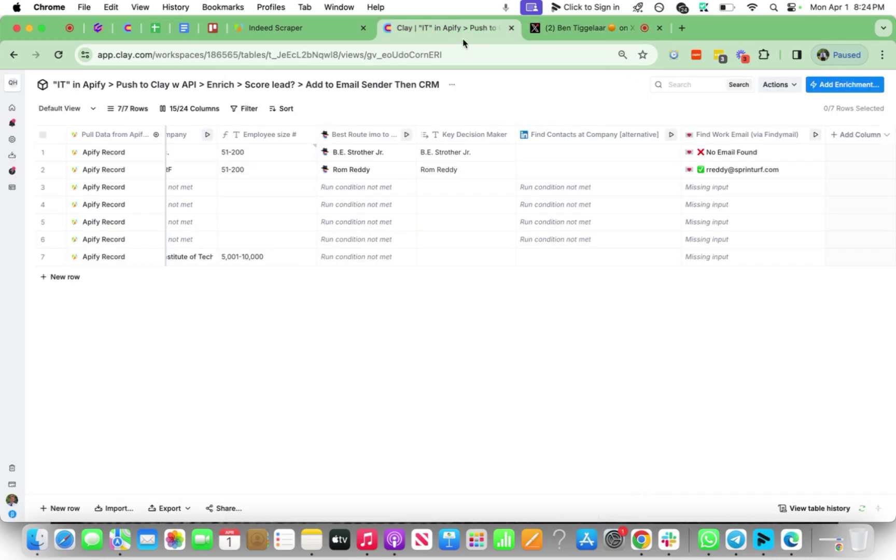
pyautogui.click(860, 135)
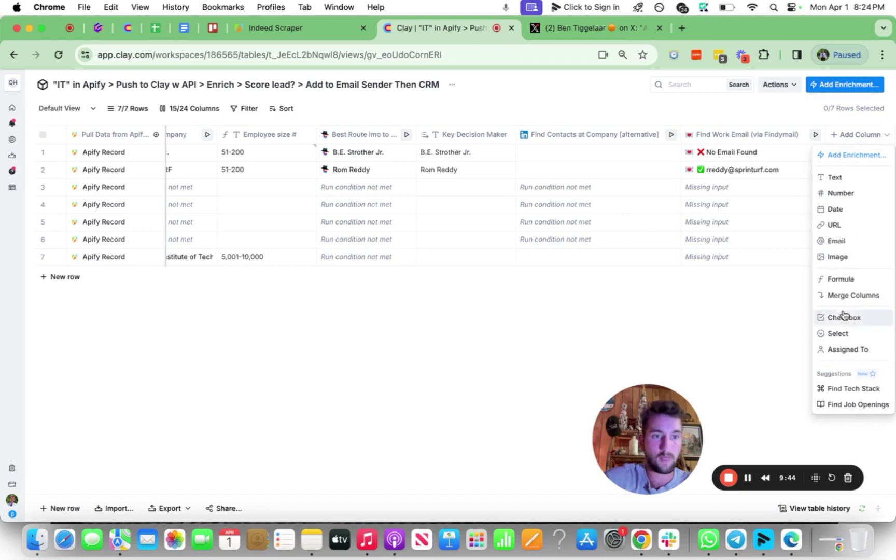
pyautogui.click(869, 155)
pyautogui.write('sm')
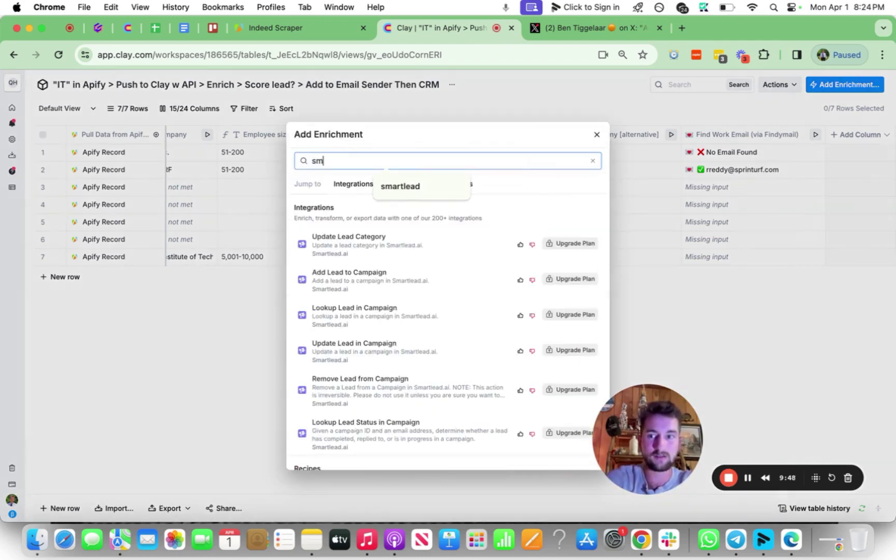
pyautogui.write('artlead')
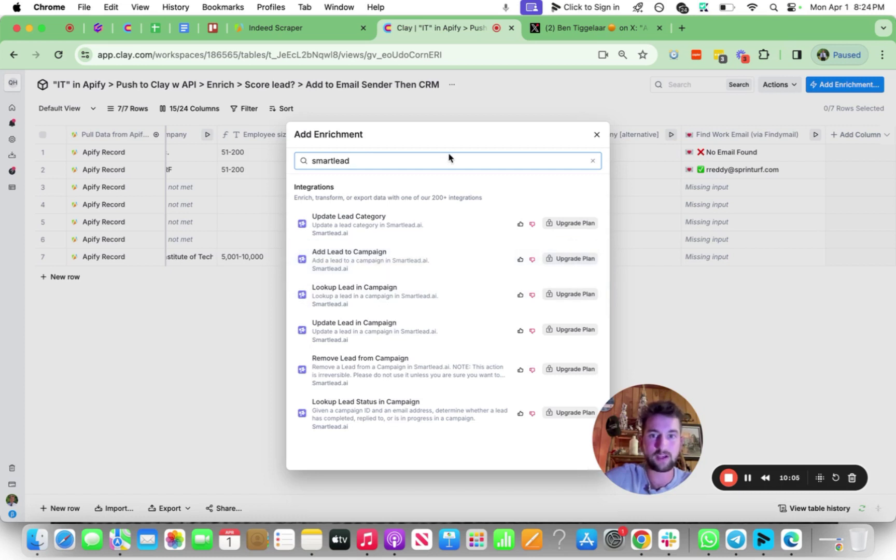
pyautogui.press('super+a')
pyautogui.write('hub')
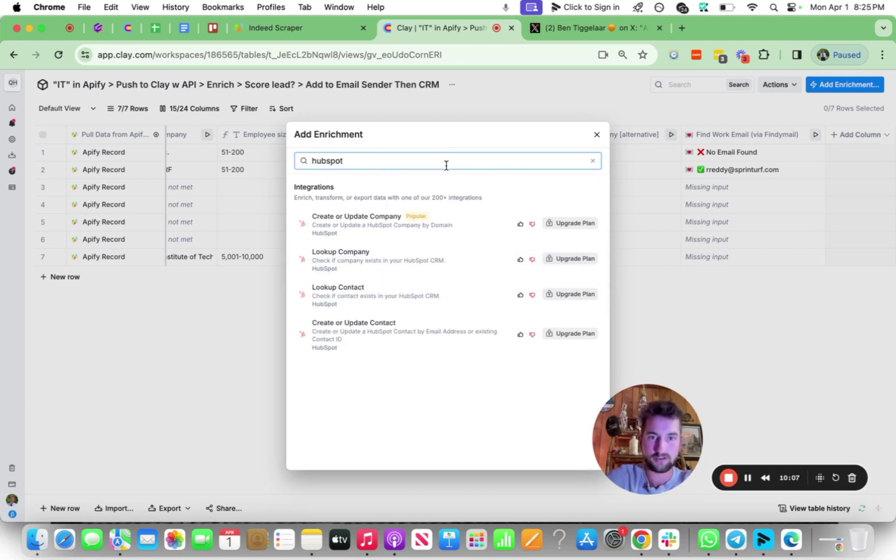
pyautogui.press('BackSpace')
pyautogui.press('BackSpace')
pyautogui.press('BackSpace')
pyautogui.write('alesforce')
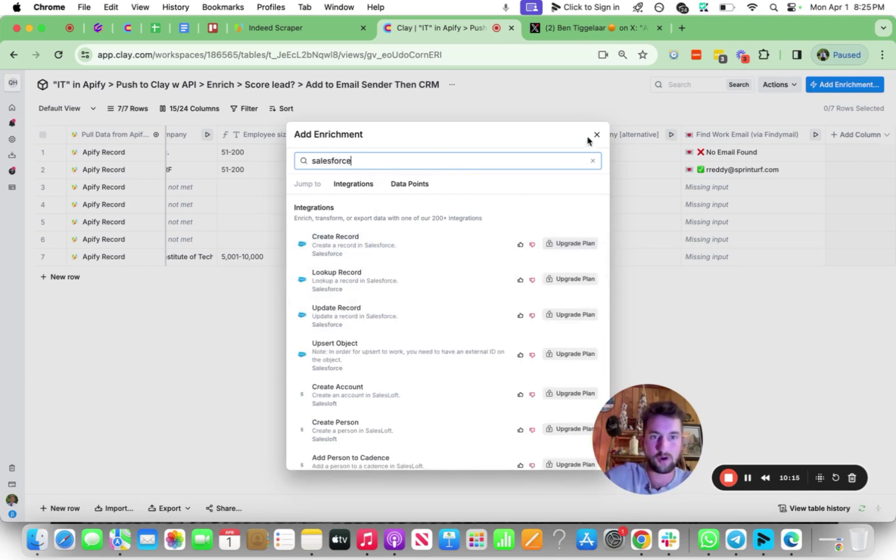
pyautogui.click(614, 120)
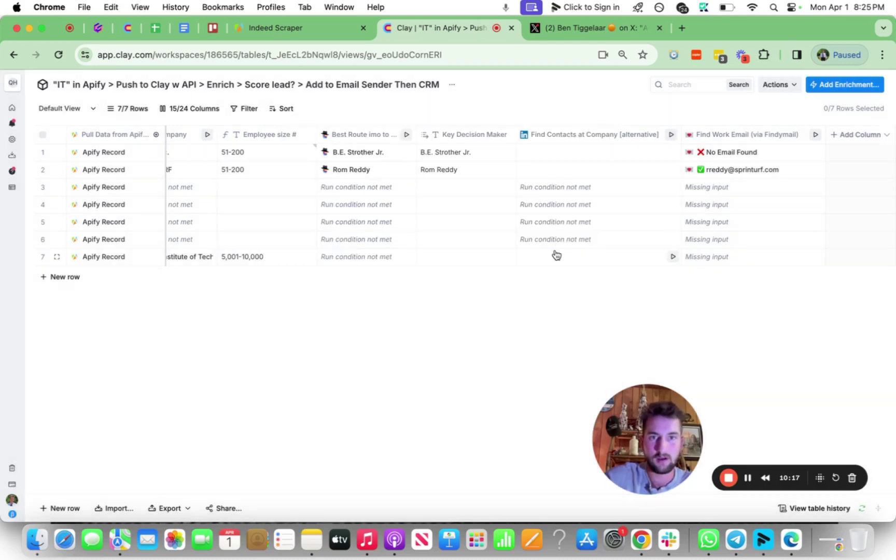
pyautogui.click(597, 31)
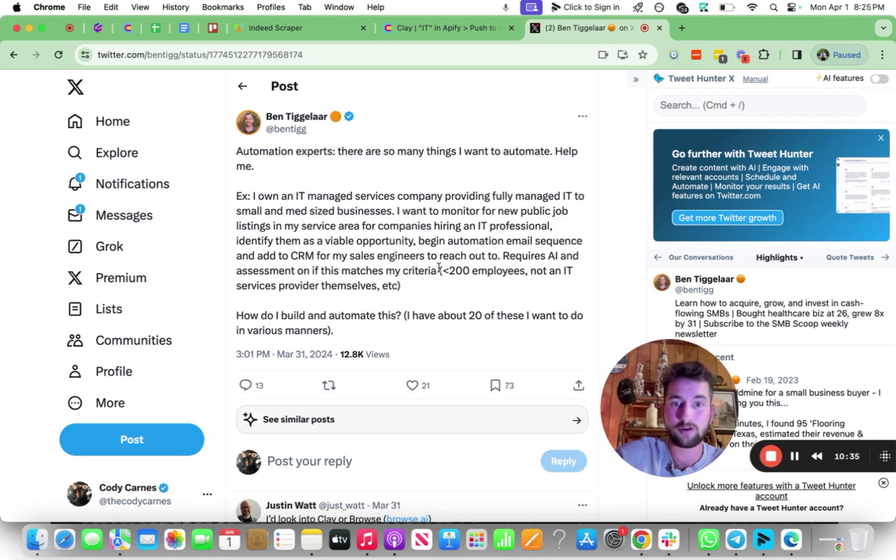
pyautogui.moveTo(441, 268); pyautogui.dragTo(401, 286)
pyautogui.moveTo(447, 241); pyautogui.dragTo(563, 243)
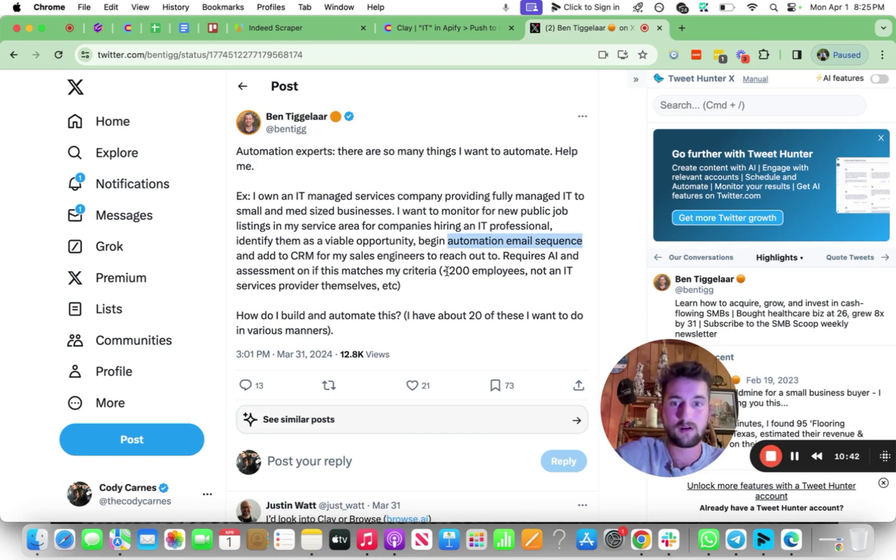
pyautogui.click(446, 31)
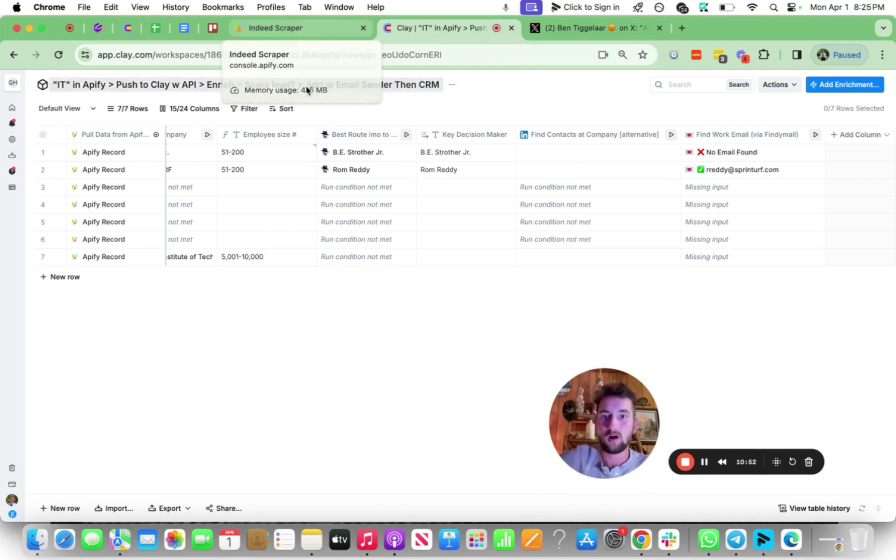
pyautogui.click(228, 508)
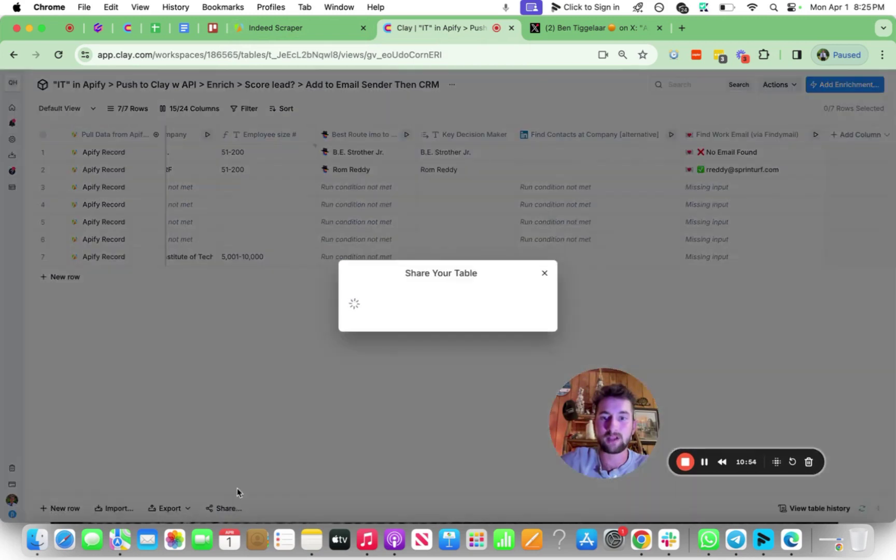
pyautogui.click(566, 281)
pyautogui.moveTo(591, 453); pyautogui.dragTo(641, 372)
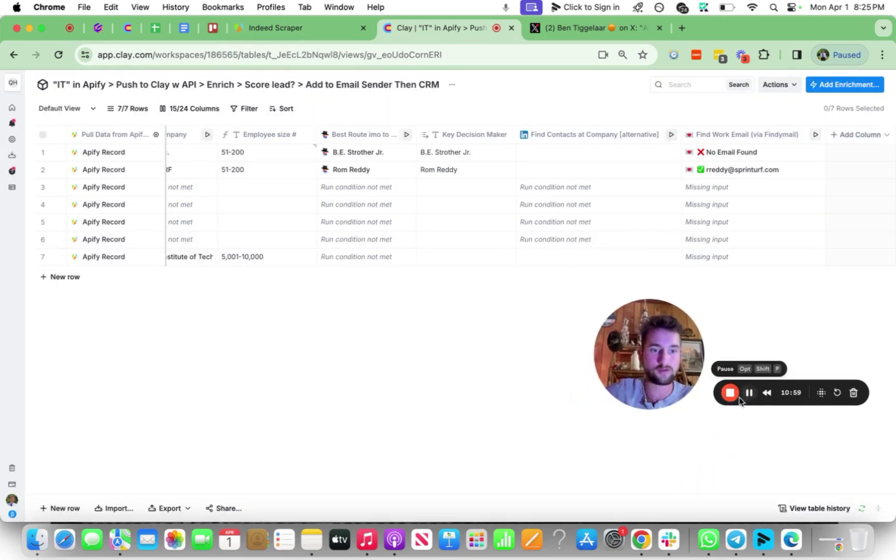